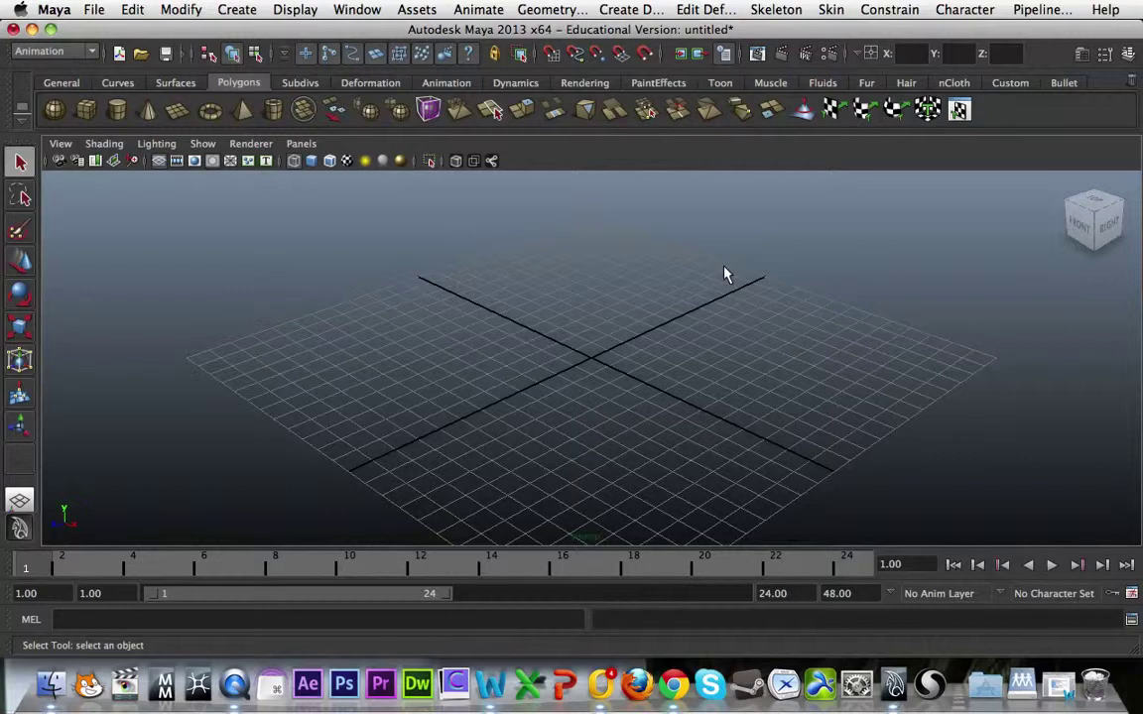
# Step: Draw a winding, self-crossing open curve across the grid in the top view with the CV Curve tool and finish it
pyautogui.keyDown('alt'); pyautogui.moveTo(686, 281); pyautogui.dragTo(674, 296); pyautogui.keyUp('alt')
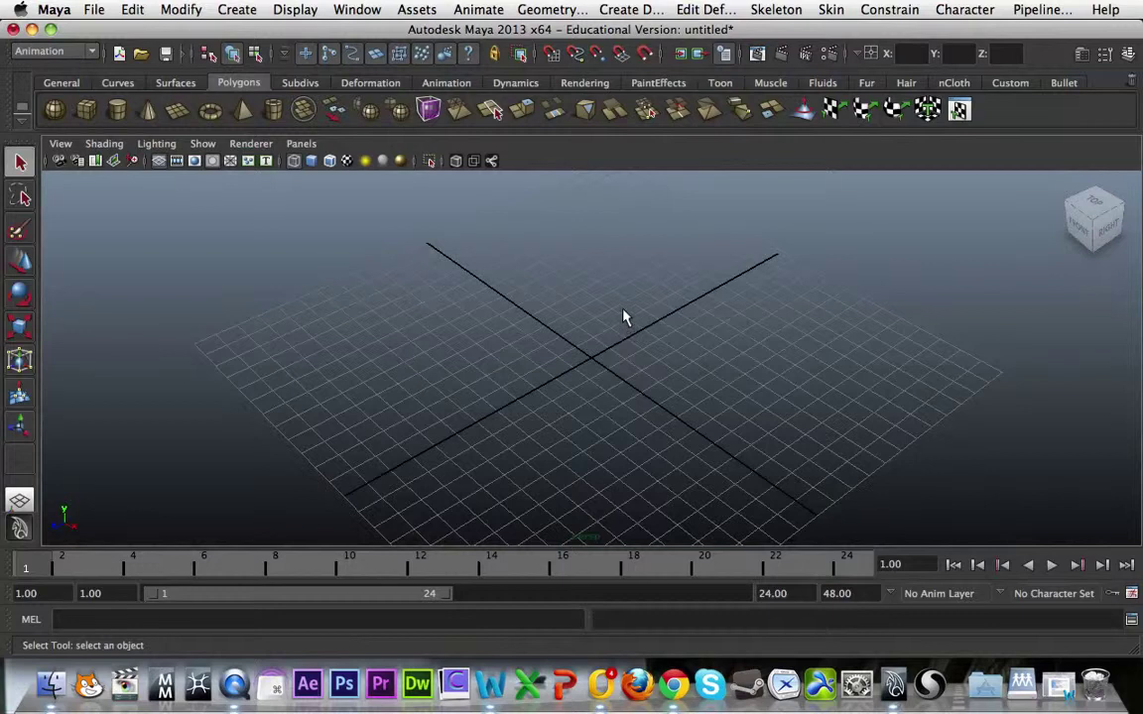
pyautogui.press('space')
pyautogui.press('space')
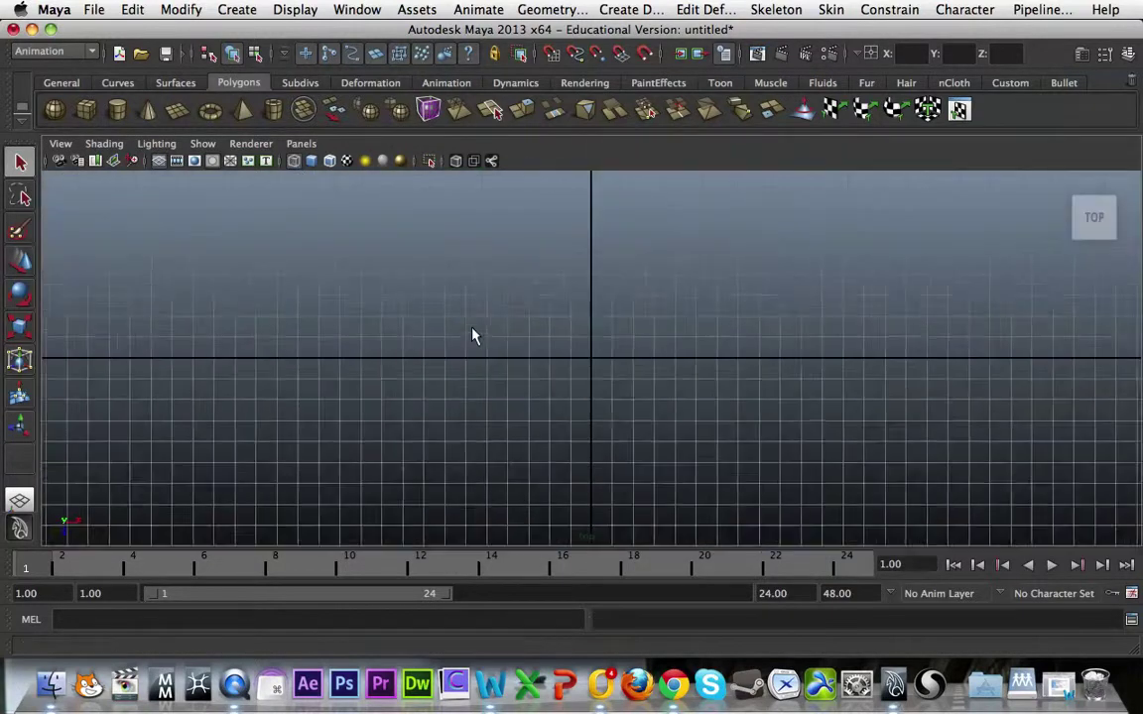
pyautogui.click(239, 9)
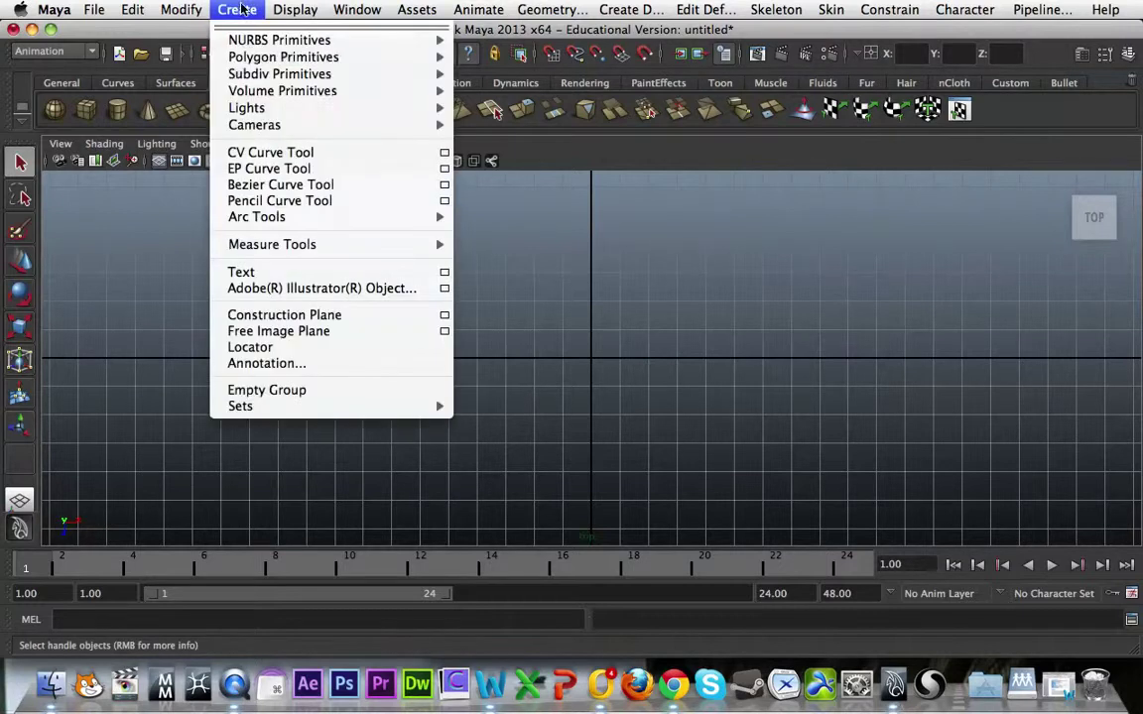
pyautogui.click(265, 152)
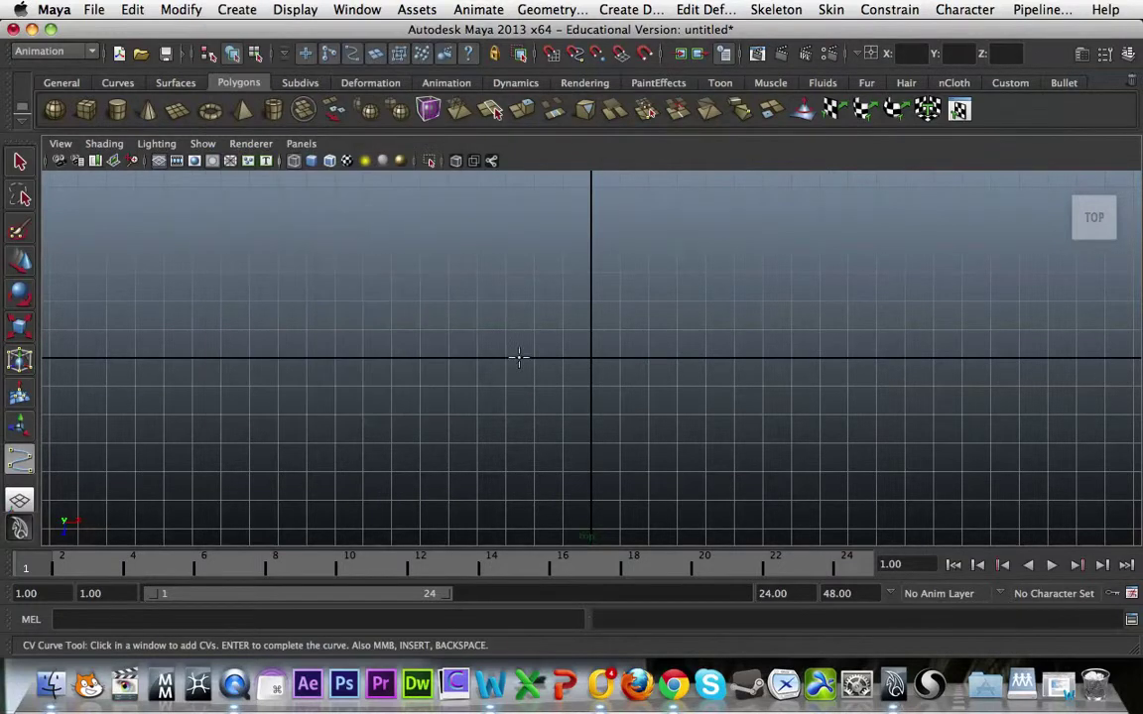
pyautogui.click(356, 425)
pyautogui.click(337, 335)
pyautogui.click(385, 262)
pyautogui.click(515, 262)
pyautogui.click(646, 437)
pyautogui.click(699, 444)
pyautogui.click(754, 451)
pyautogui.click(855, 318)
pyautogui.click(845, 263)
pyautogui.click(778, 245)
pyautogui.click(729, 291)
pyautogui.click(696, 347)
pyautogui.click(627, 297)
pyautogui.click(542, 357)
pyautogui.click(473, 443)
pyautogui.click(513, 482)
pyautogui.click(679, 489)
pyautogui.click(868, 464)
pyautogui.moveTo(924, 401); pyautogui.dragTo(959, 343)
pyautogui.click(1032, 381)
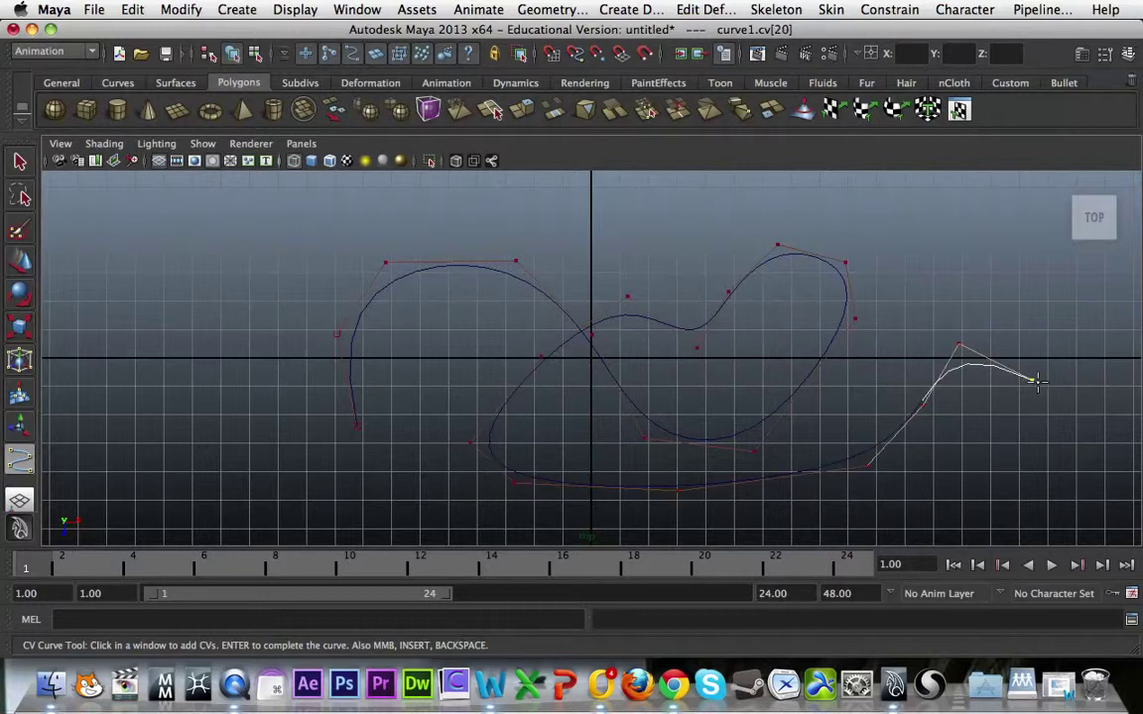
pyautogui.press('q')
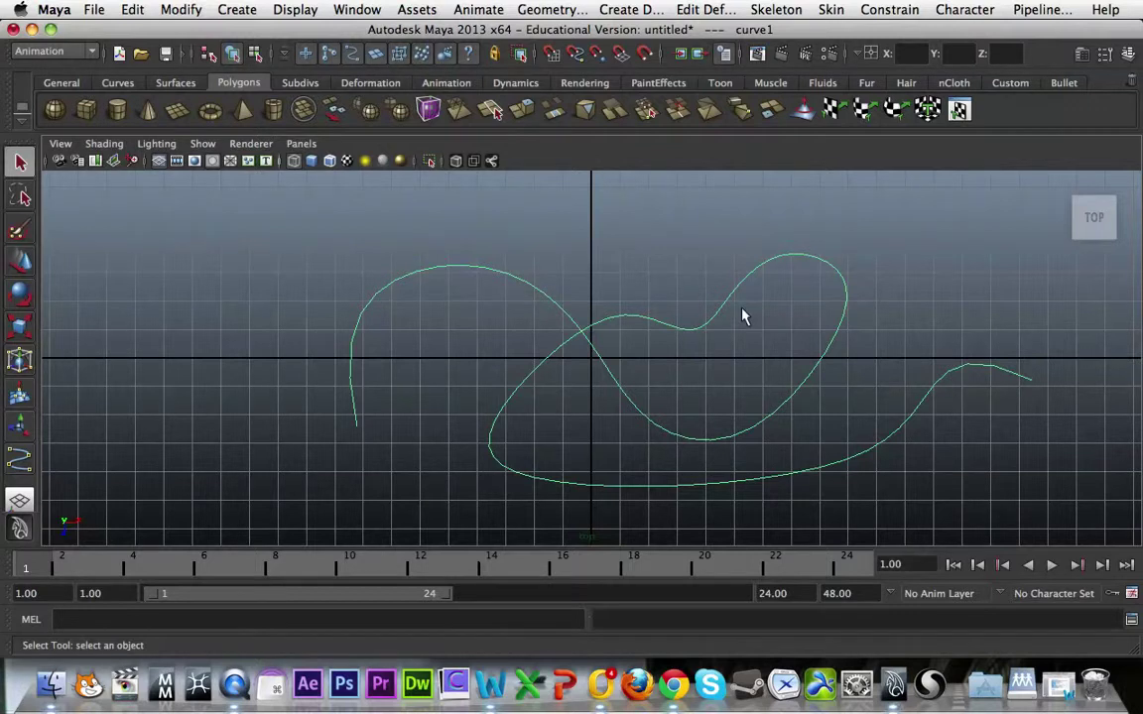
# Step: Create a small polygon cylinder on the grid near the curve's starting end in the perspective view
pyautogui.press('space')
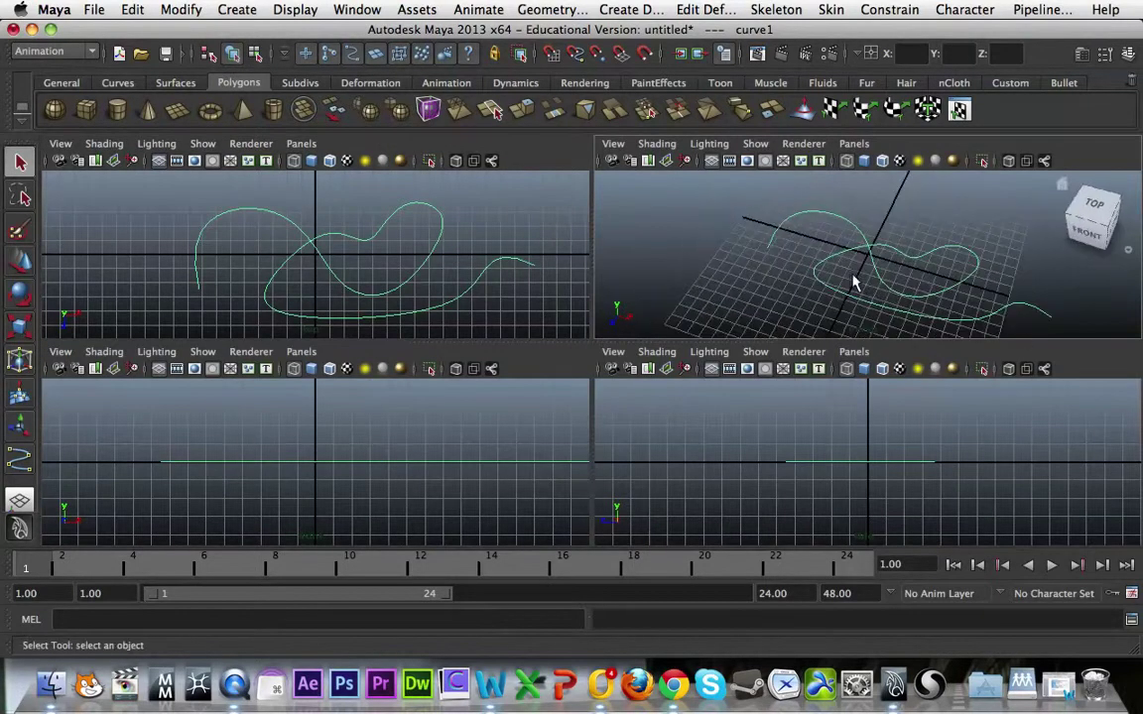
pyautogui.keyDown('alt'); pyautogui.moveTo(853, 283); pyautogui.dragTo(844, 242); pyautogui.keyUp('alt')
pyautogui.press('space')
pyautogui.keyDown('alt'); pyautogui.moveTo(694, 309); pyautogui.dragTo(806, 276); pyautogui.keyUp('alt')
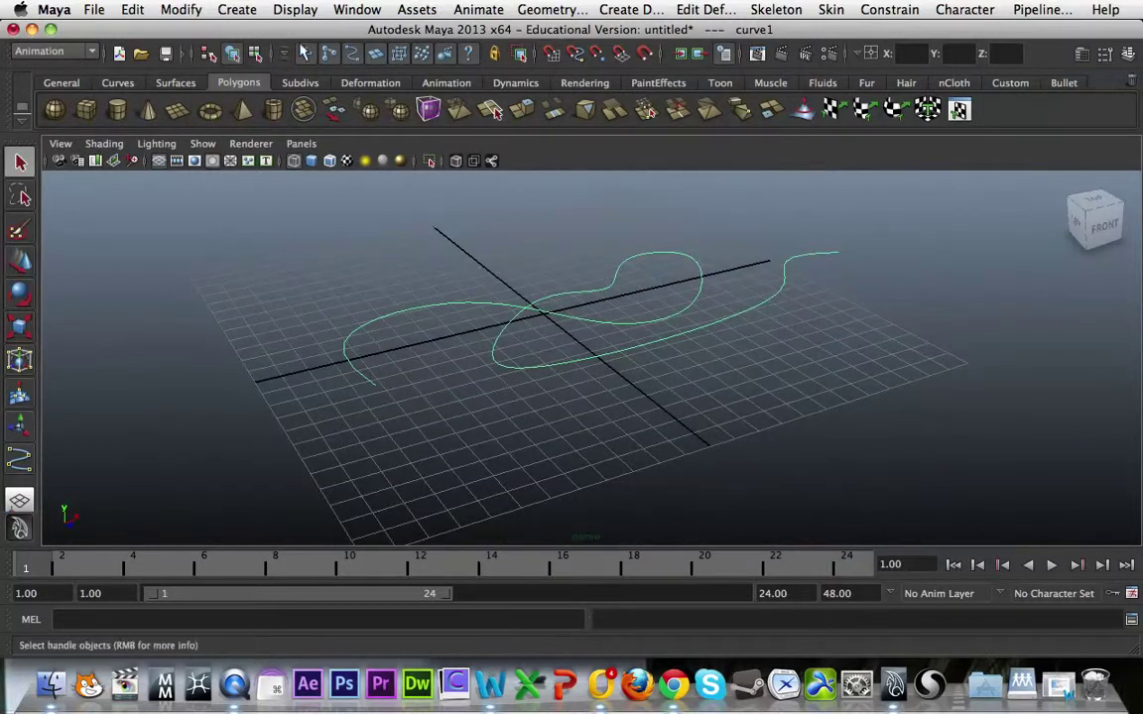
pyautogui.click(118, 113)
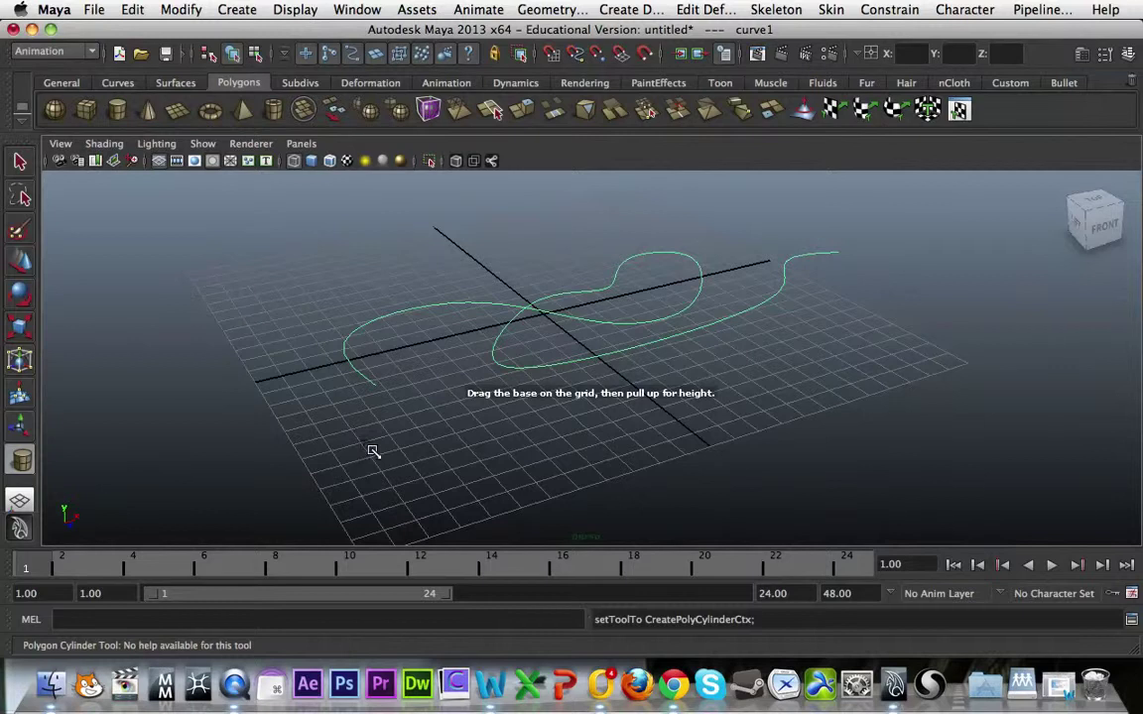
pyautogui.moveTo(440, 449)
pyautogui.mouseDown()
pyautogui.moveTo(452, 426)
pyautogui.moveTo(450, 436)
pyautogui.mouseUp()
# Step: Rotate the cylinder -90 degrees about its X axis so that it lies on its side
pyautogui.keyDown('alt'); pyautogui.moveTo(599, 456); pyautogui.dragTo(660, 416); pyautogui.keyUp('alt')
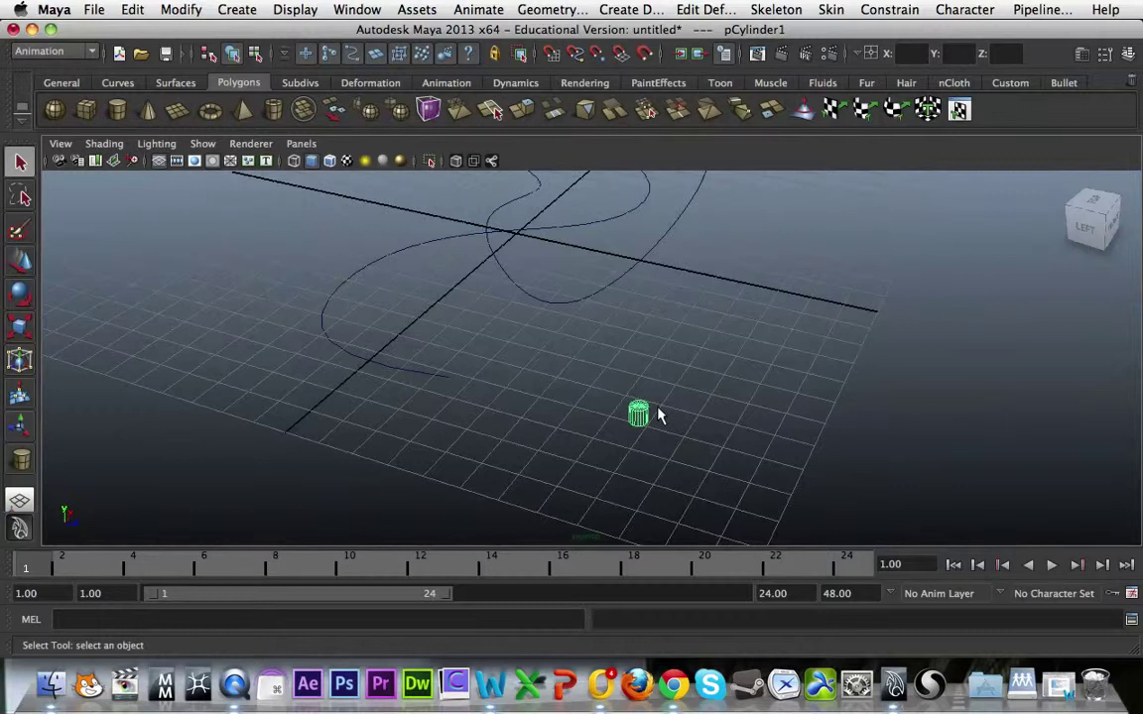
pyautogui.keyDown('alt'); pyautogui.moveTo(640, 389); pyautogui.dragTo(700, 394); pyautogui.keyUp('alt')
pyautogui.press('e')
pyautogui.moveTo(724, 321)
pyautogui.mouseDown()
pyautogui.moveTo(683, 316)
pyautogui.moveTo(724, 335)
pyautogui.moveTo(707, 329)
pyautogui.mouseUp()
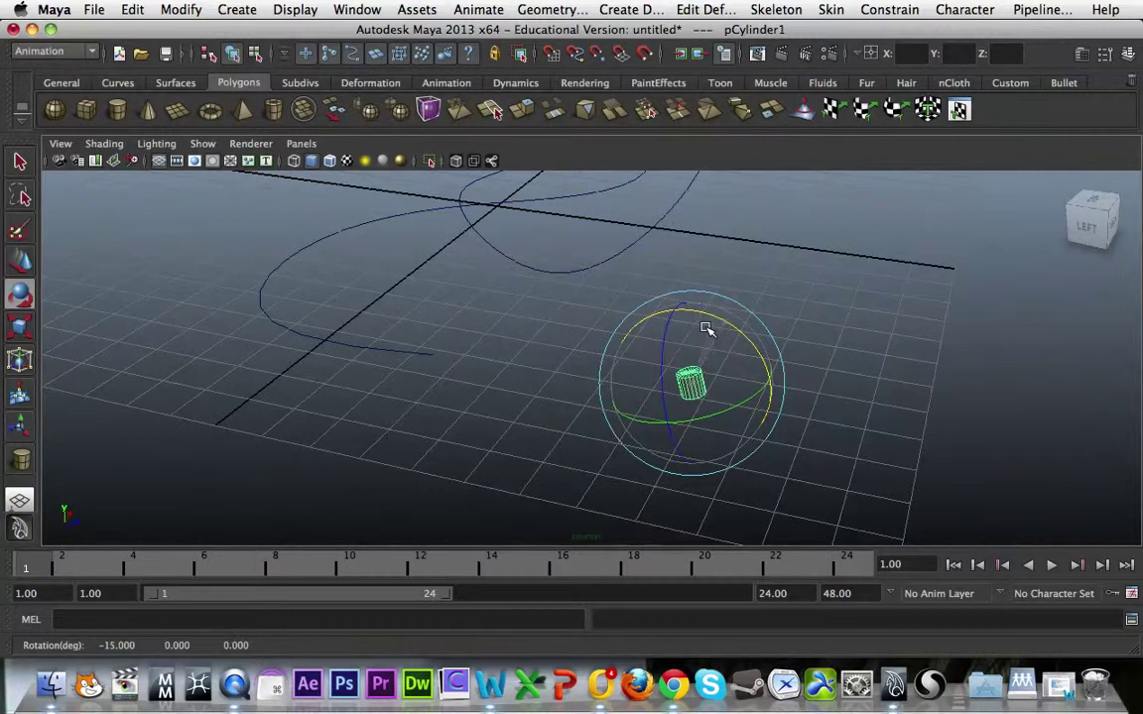
pyautogui.press('z')
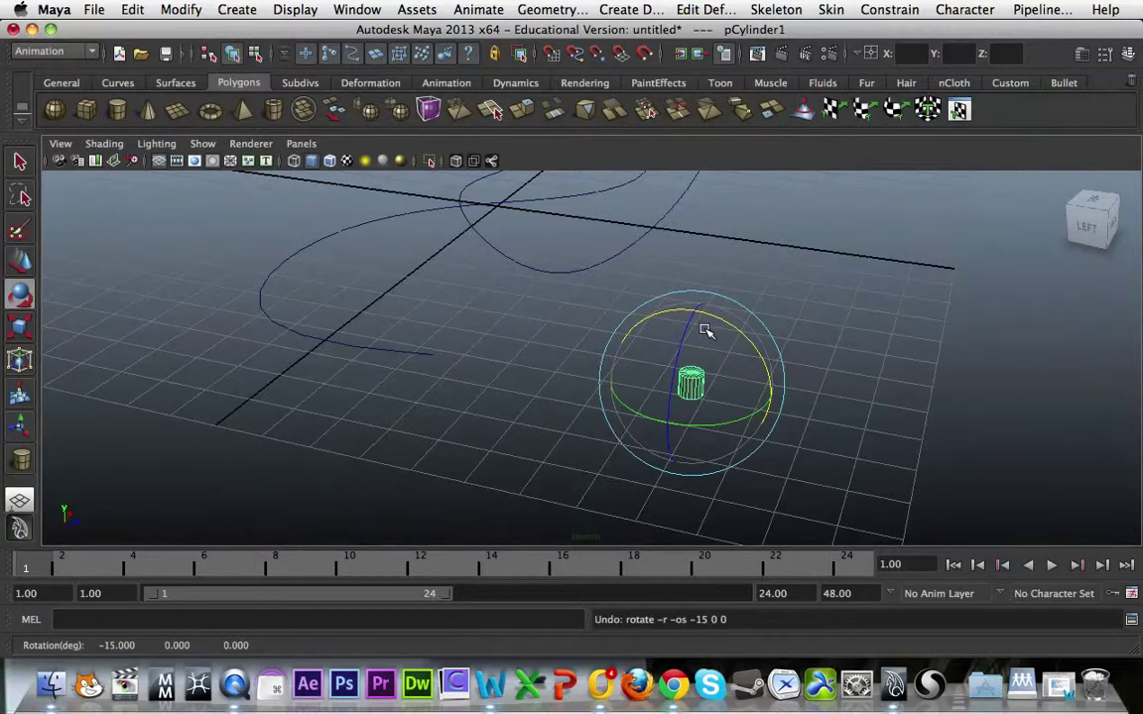
pyautogui.doubleClick(20, 298)
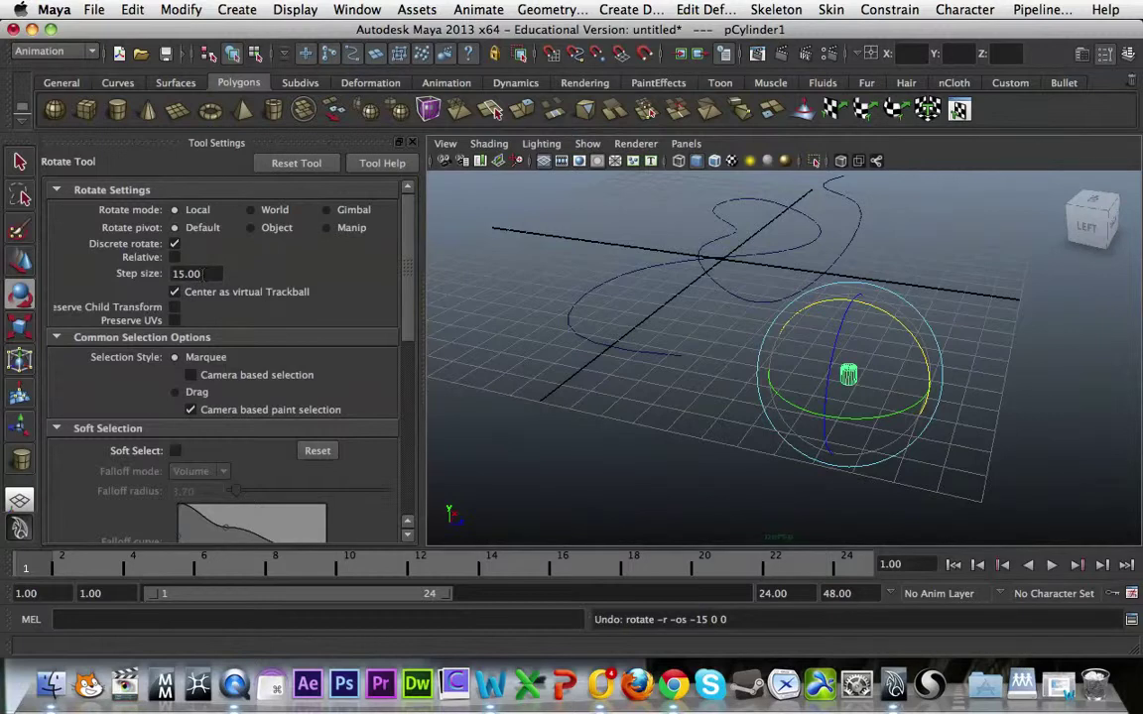
pyautogui.click(413, 142)
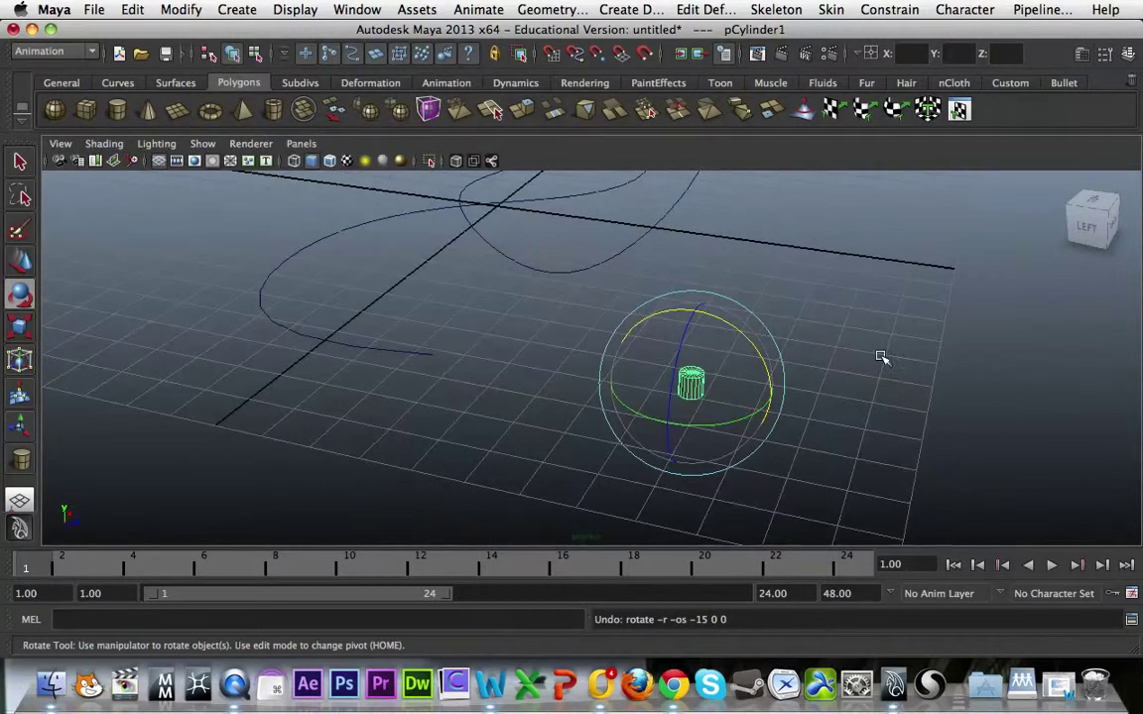
pyautogui.moveTo(727, 325); pyautogui.dragTo(614, 315)
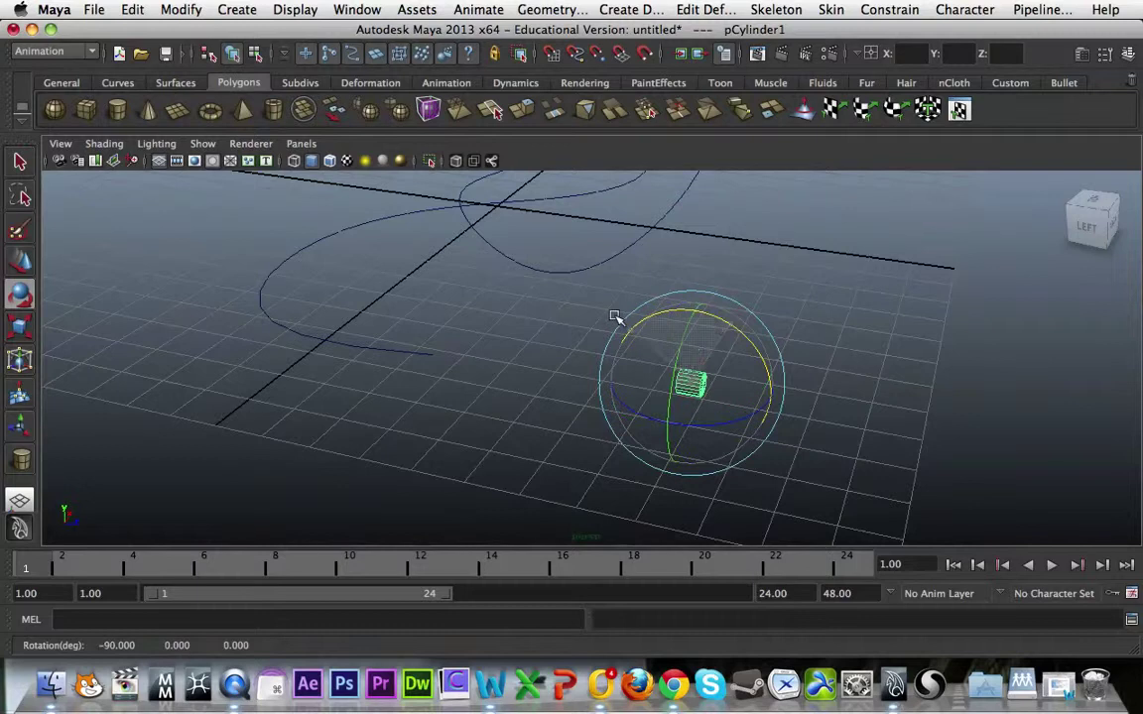
# Step: Move the cylinder across the grid to the curve's starting end and frame it in the view
pyautogui.keyDown('alt'); pyautogui.moveTo(626, 481); pyautogui.dragTo(656, 439); pyautogui.keyUp('alt')
pyautogui.keyDown('alt'); pyautogui.moveTo(666, 364); pyautogui.dragTo(652, 428, button='middle'); pyautogui.keyUp('alt')
pyautogui.keyDown('alt'); pyautogui.moveTo(652, 428); pyautogui.dragTo(661, 450); pyautogui.keyUp('alt')
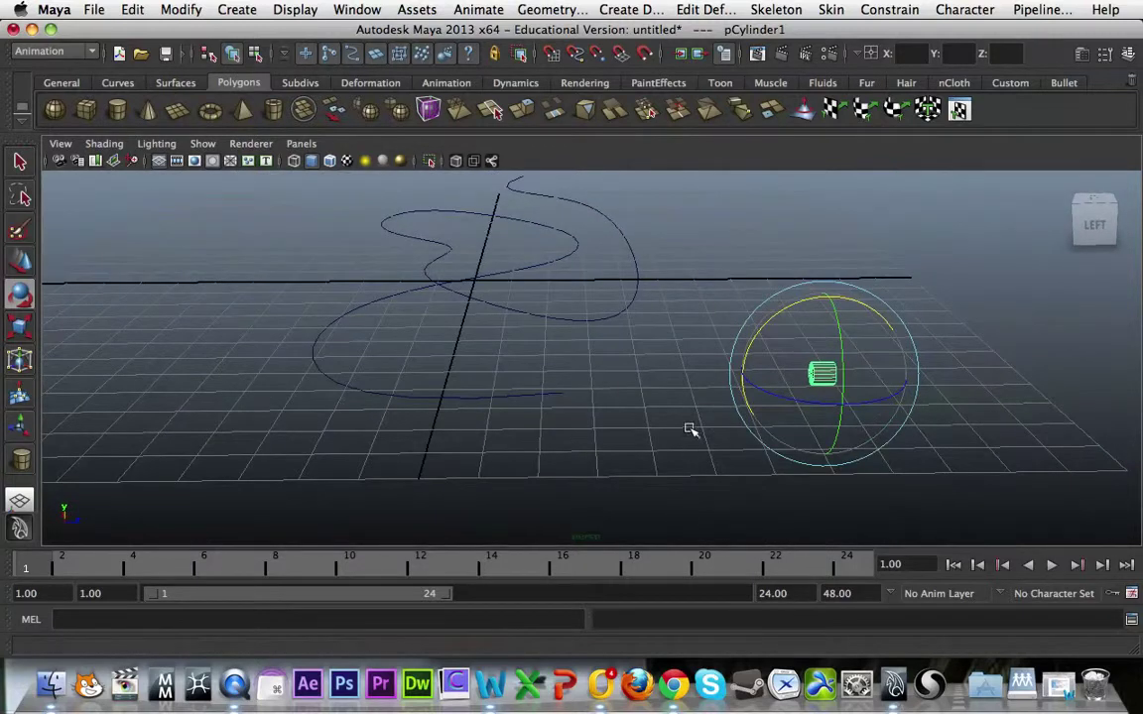
pyautogui.press('w')
pyautogui.moveTo(869, 376); pyautogui.dragTo(638, 377)
pyautogui.press('f')
# Step: Fine-position the cylinder in height and sideways so that its end cap is centred on the start of the curve
pyautogui.keyDown('alt'); pyautogui.moveTo(624, 445); pyautogui.dragTo(763, 449); pyautogui.keyUp('alt')
pyautogui.scroll(-5, 761, 453)
pyautogui.keyDown('alt'); pyautogui.moveTo(727, 490); pyautogui.dragTo(740, 498); pyautogui.keyUp('alt')
pyautogui.keyDown('alt'); pyautogui.moveTo(741, 497); pyautogui.dragTo(714, 454, button='middle'); pyautogui.keyUp('alt')
pyautogui.keyDown('alt'); pyautogui.moveTo(508, 306); pyautogui.dragTo(609, 370); pyautogui.keyUp('alt')
pyautogui.press('e')
pyautogui.press('w')
pyautogui.keyDown('alt'); pyautogui.moveTo(579, 318); pyautogui.dragTo(588, 401); pyautogui.keyUp('alt')
pyautogui.moveTo(637, 460); pyautogui.dragTo(633, 410)
pyautogui.keyDown('alt'); pyautogui.moveTo(776, 464); pyautogui.dragTo(564, 383); pyautogui.keyUp('alt')
pyautogui.moveTo(520, 319); pyautogui.dragTo(784, 427)
pyautogui.moveTo(576, 275)
pyautogui.mouseDown()
pyautogui.moveTo(552, 264)
pyautogui.moveTo(689, 372)
pyautogui.moveTo(593, 262)
pyautogui.mouseUp()
# Step: Select only the cylinder's end-cap faces that point toward the curve, and add the curve to the selection
pyautogui.keyDown('alt'); pyautogui.moveTo(684, 359); pyautogui.dragTo(503, 323); pyautogui.keyUp('alt')
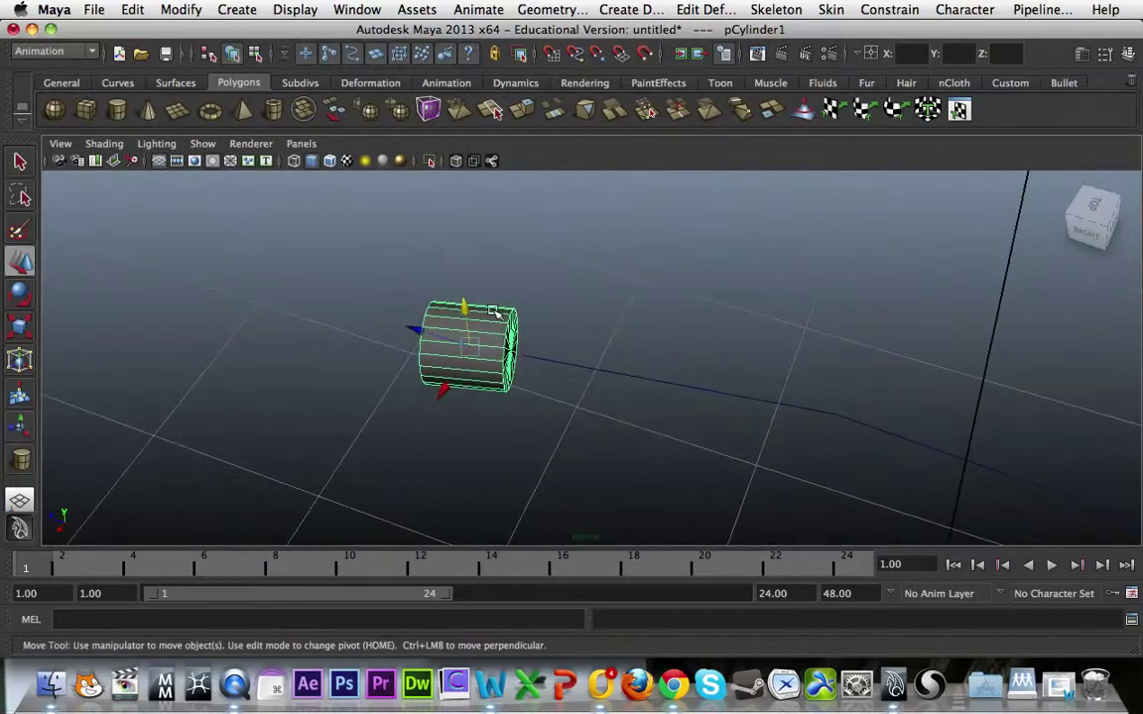
pyautogui.rightClick(503, 324)
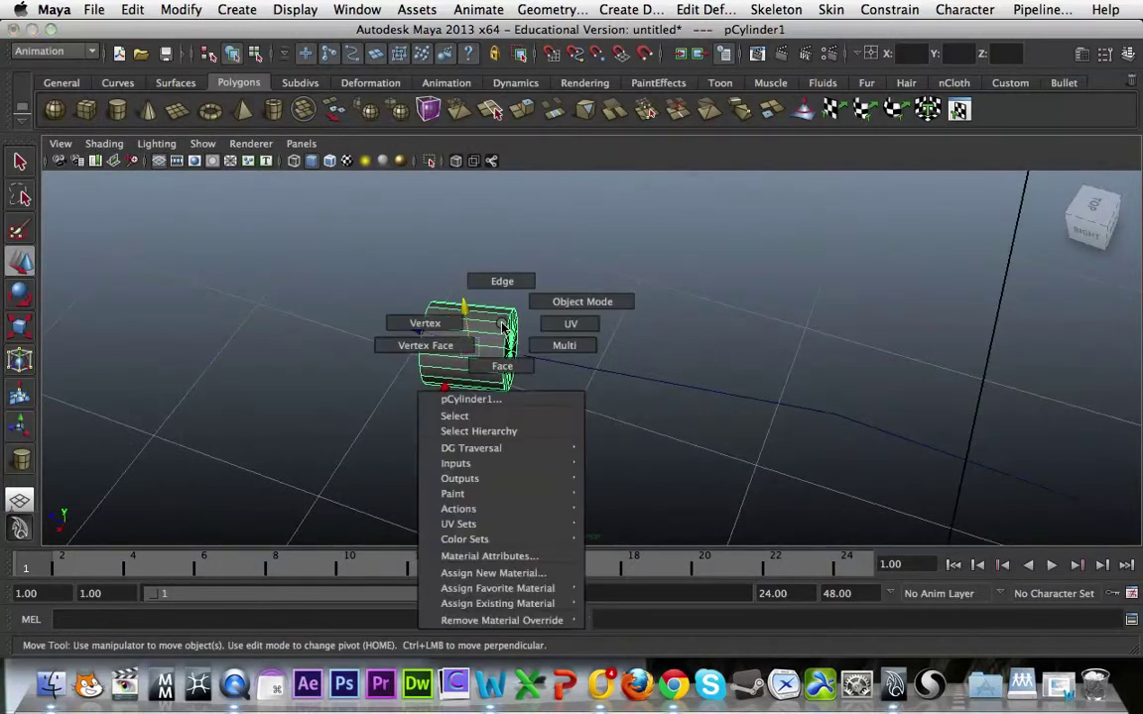
pyautogui.click(502, 366)
pyautogui.keyDown('alt'); pyautogui.moveTo(607, 300); pyautogui.dragTo(488, 431); pyautogui.keyUp('alt')
pyautogui.keyDown('ctrl'); pyautogui.moveTo(465, 301); pyautogui.dragTo(474, 442); pyautogui.keyUp('ctrl')
pyautogui.keyDown('alt'); pyautogui.moveTo(576, 471); pyautogui.dragTo(512, 394); pyautogui.keyUp('alt')
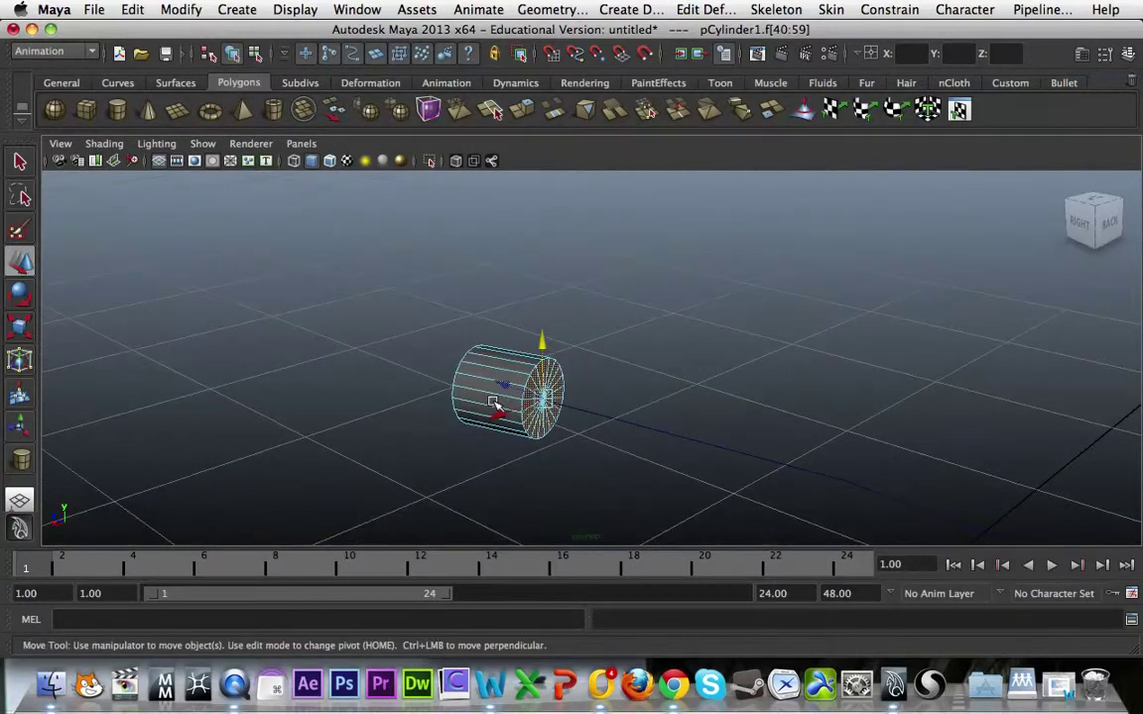
pyautogui.click(633, 422)
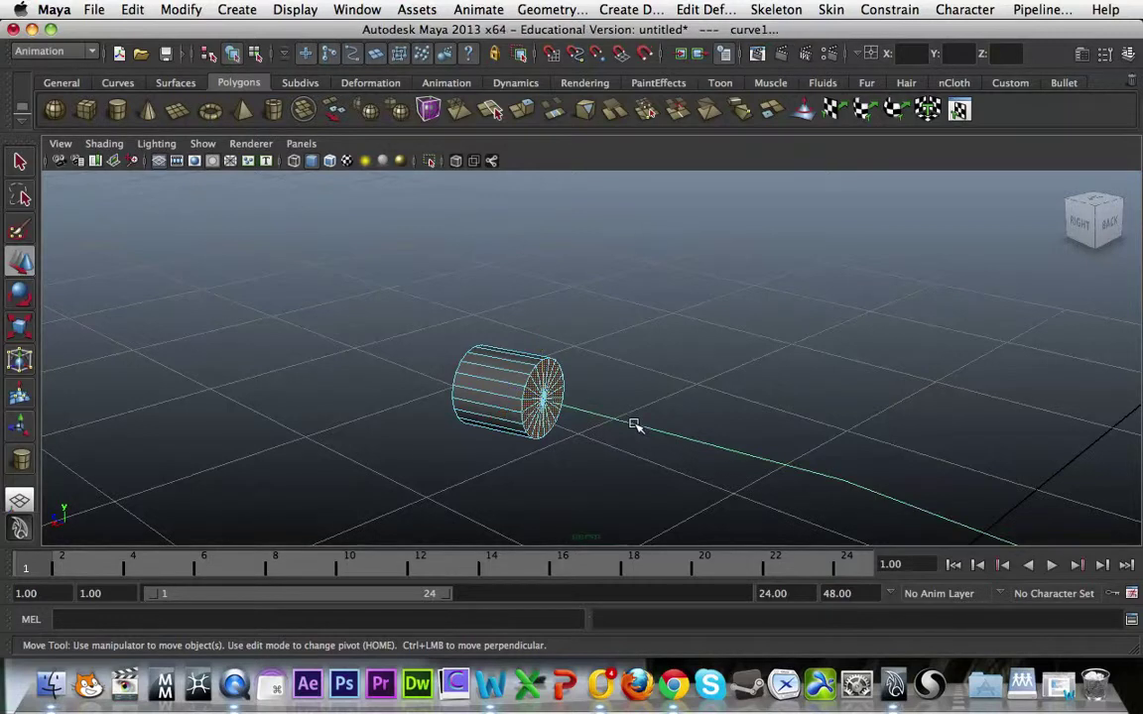
# Step: Switch to the Polygons menu set and extrude the selected cap faces along the curve
pyautogui.keyDown('alt'); pyautogui.moveTo(687, 392); pyautogui.dragTo(837, 383); pyautogui.keyUp('alt')
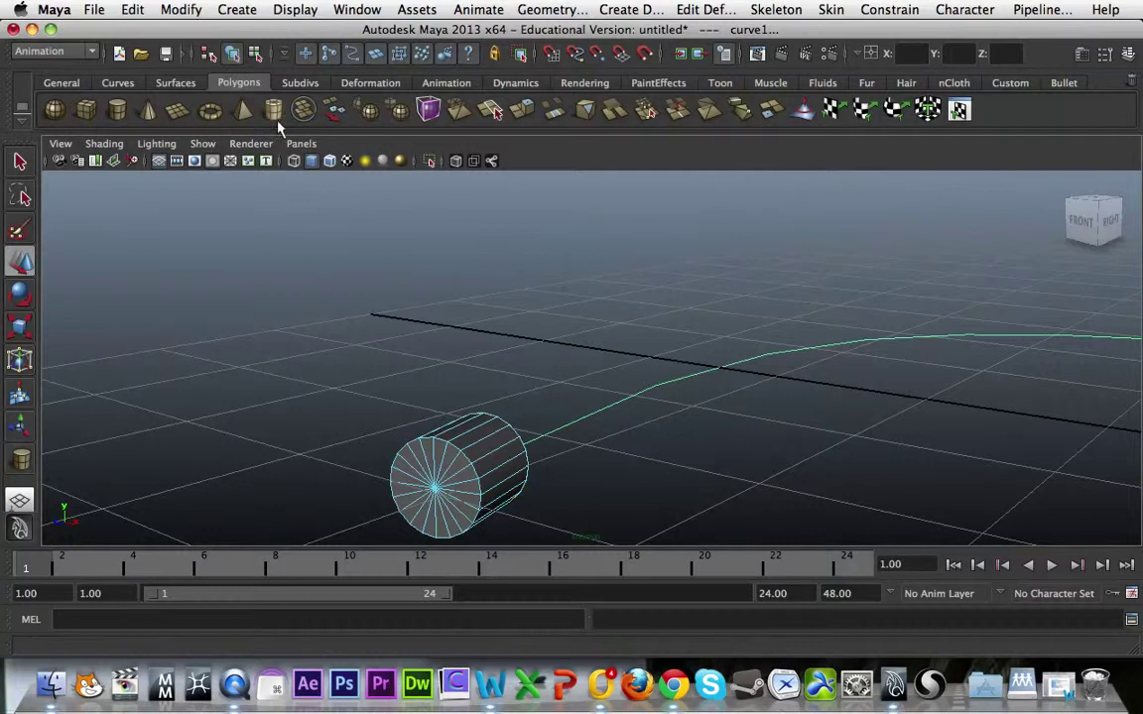
pyautogui.click(92, 52)
pyautogui.click(80, 79)
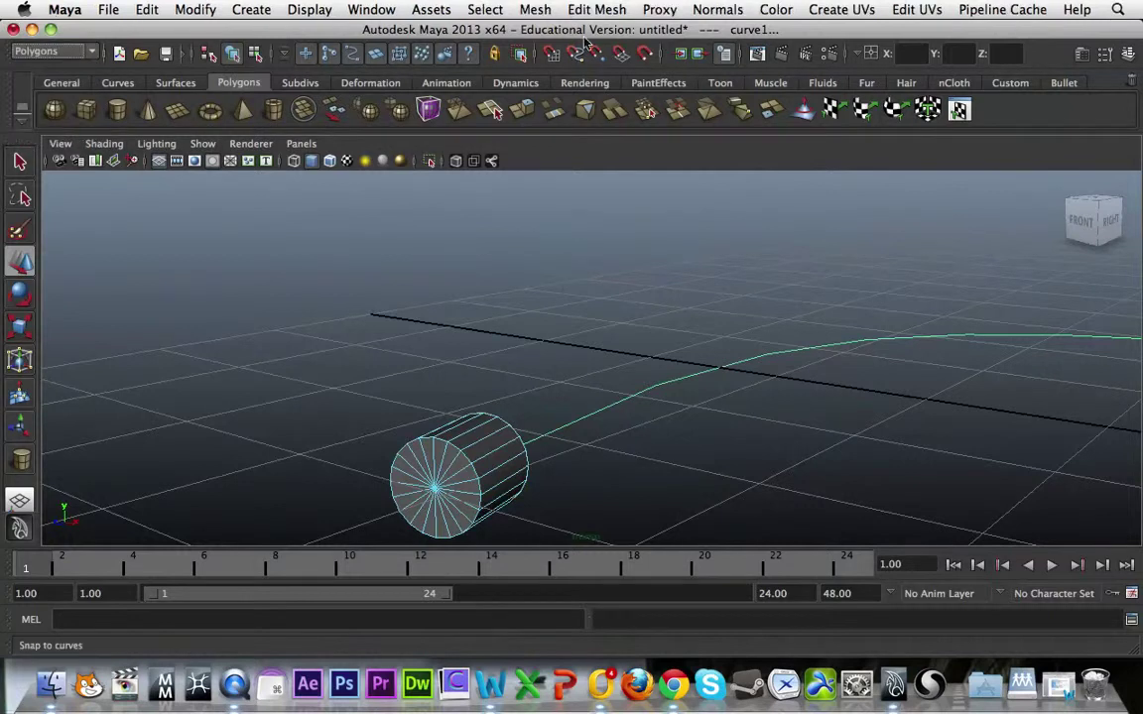
pyautogui.click(581, 12)
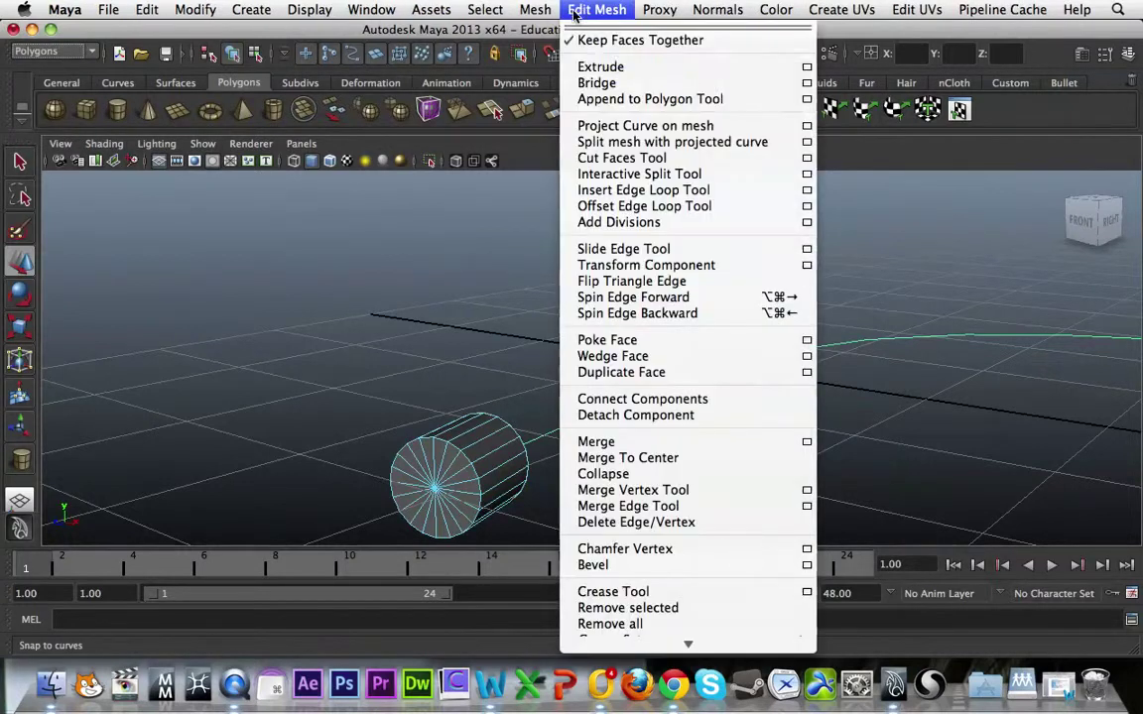
pyautogui.click(631, 83)
# Step: Show the extrusion's attributes with enlarged settings space and set its Divisions to 200
pyautogui.keyDown('alt'); pyautogui.moveTo(567, 258); pyautogui.dragTo(842, 260); pyautogui.keyUp('alt')
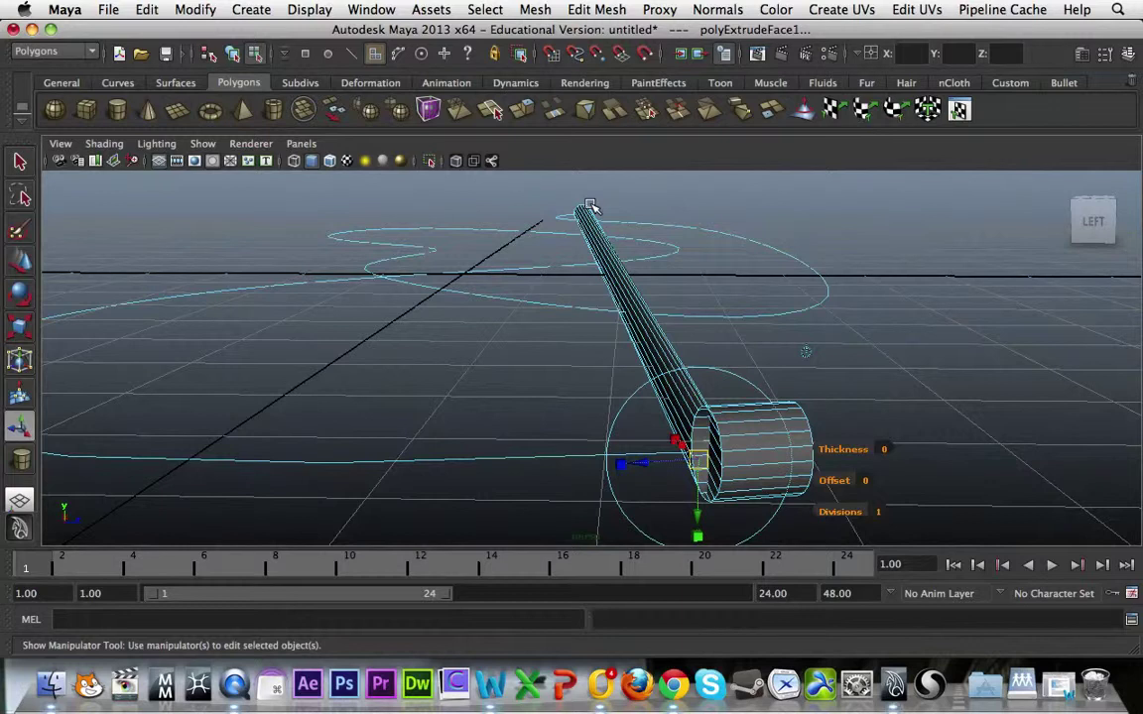
pyautogui.click(1082, 56)
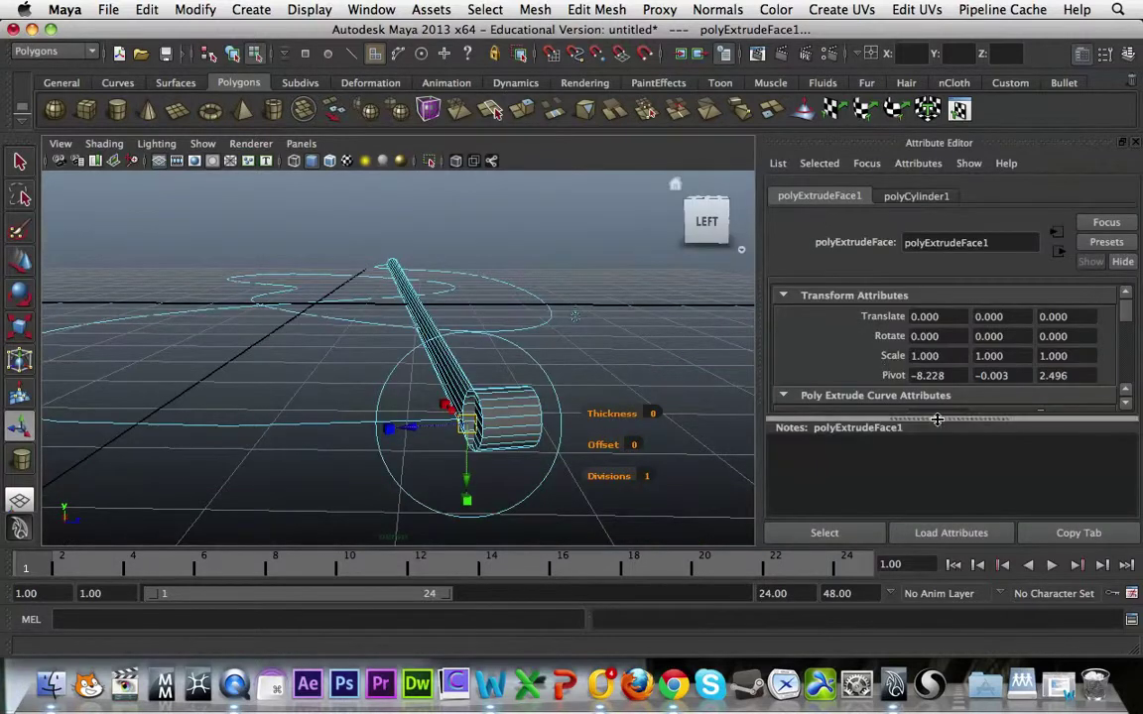
pyautogui.moveTo(938, 417); pyautogui.dragTo(939, 479)
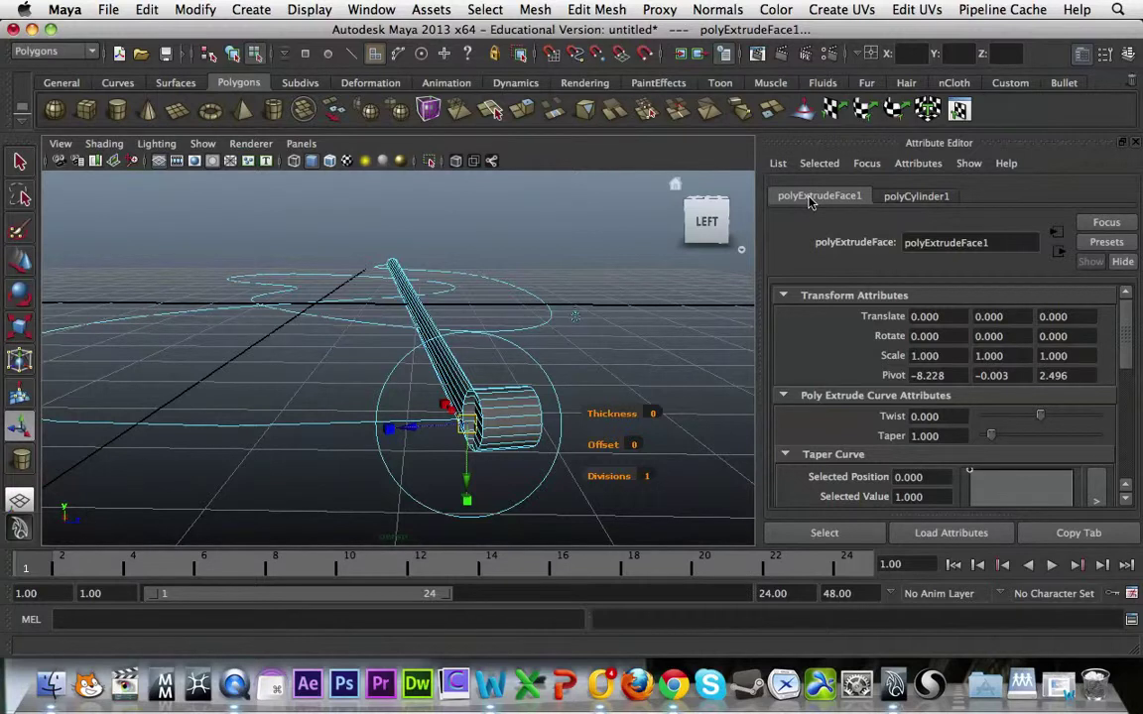
pyautogui.click(647, 477)
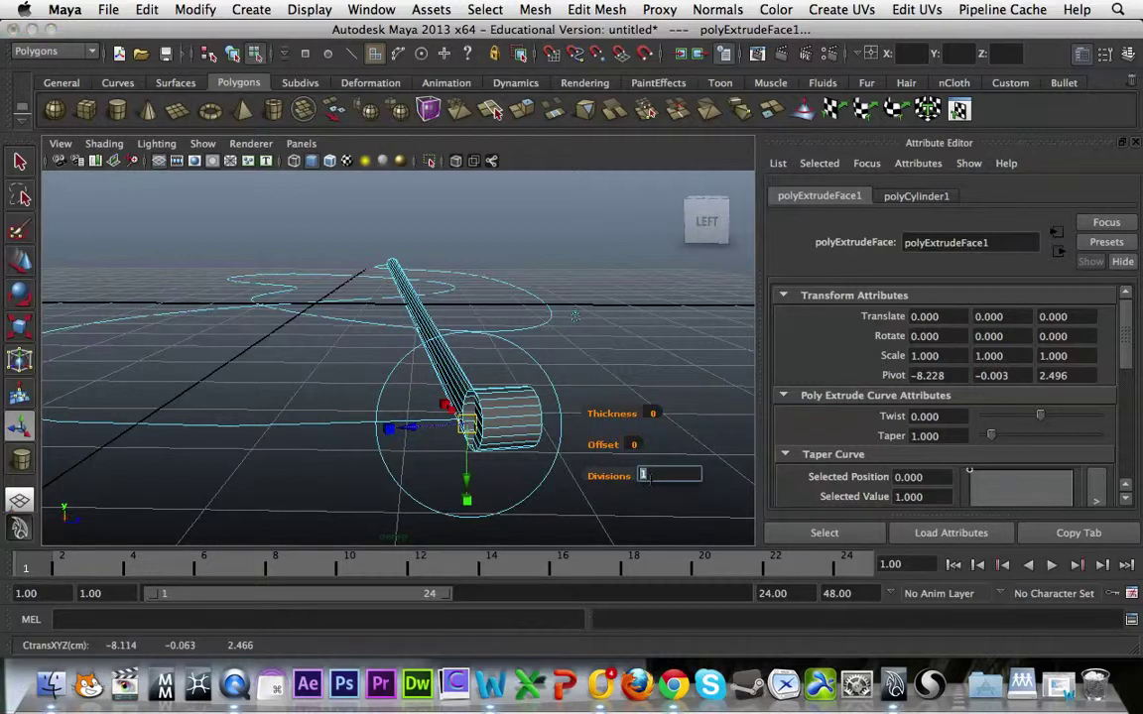
pyautogui.press('Return')
pyautogui.keyDown('alt'); pyautogui.moveTo(469, 251); pyautogui.dragTo(585, 357); pyautogui.keyUp('alt')
pyautogui.press('t')
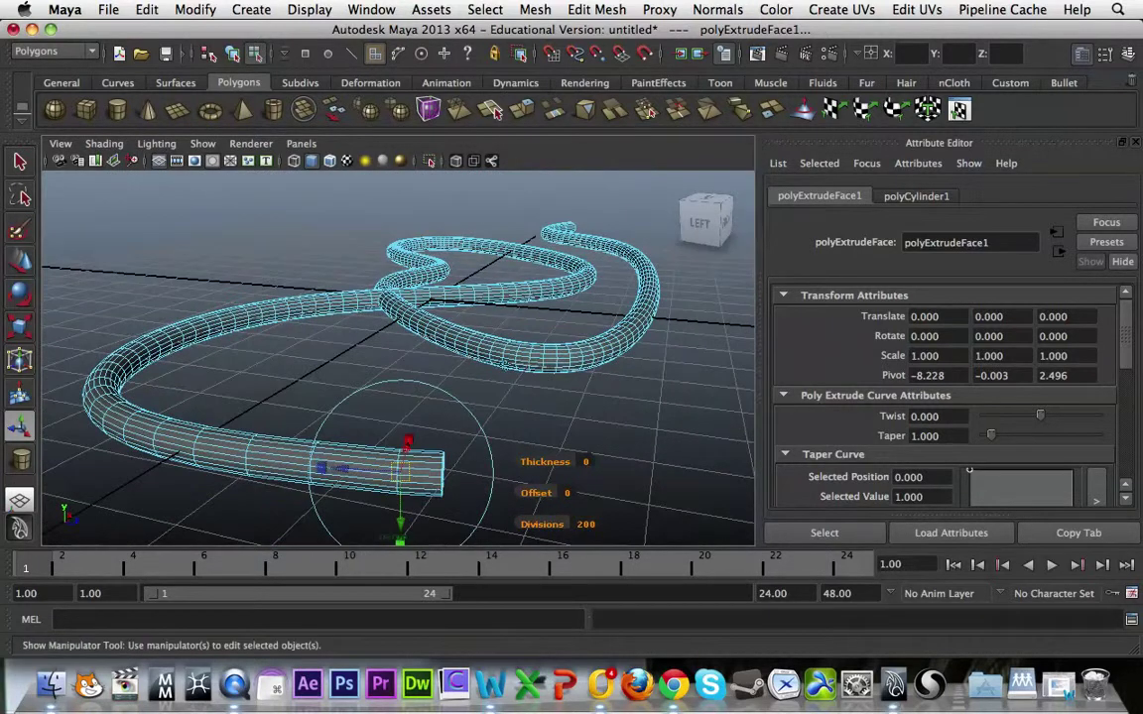
# Step: Try out the extrusion's twist and set Twist to 1
pyautogui.keyDown('alt'); pyautogui.moveTo(582, 431); pyautogui.dragTo(656, 326, button='middle'); pyautogui.keyUp('alt')
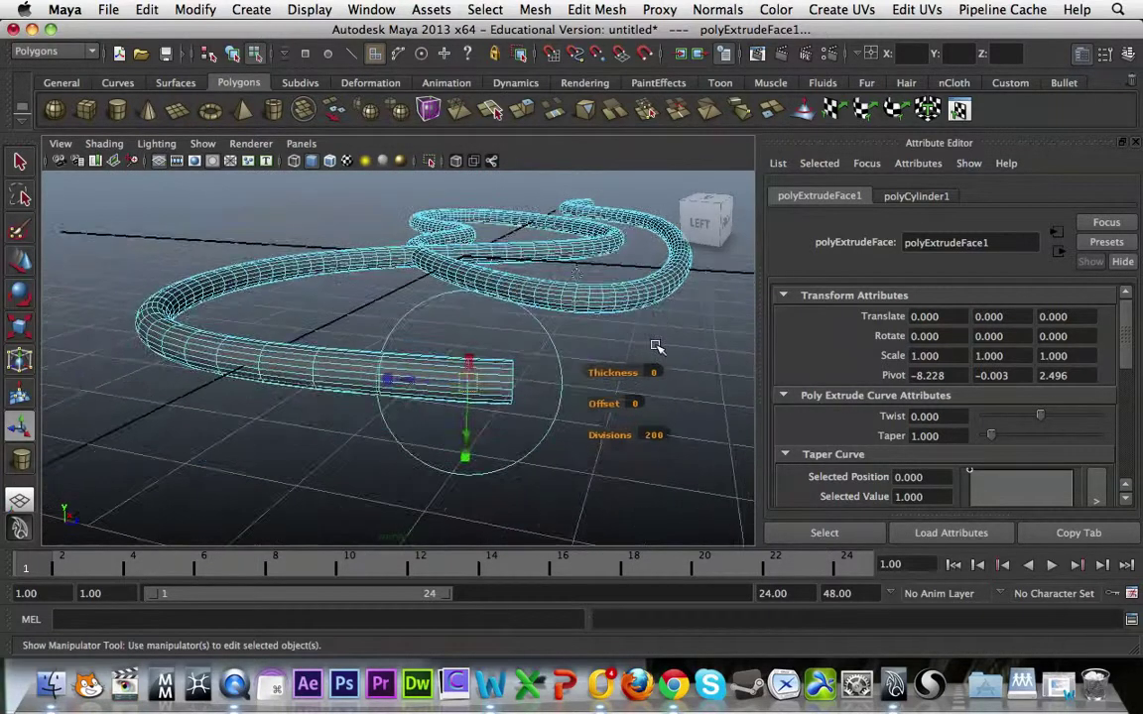
pyautogui.scroll(5, 656, 348)
pyautogui.moveTo(1038, 420)
pyautogui.mouseDown()
pyautogui.moveTo(989, 421)
pyautogui.moveTo(1039, 424)
pyautogui.mouseUp()
pyautogui.click(928, 417)
pyautogui.write('1')
pyautogui.press('Return')
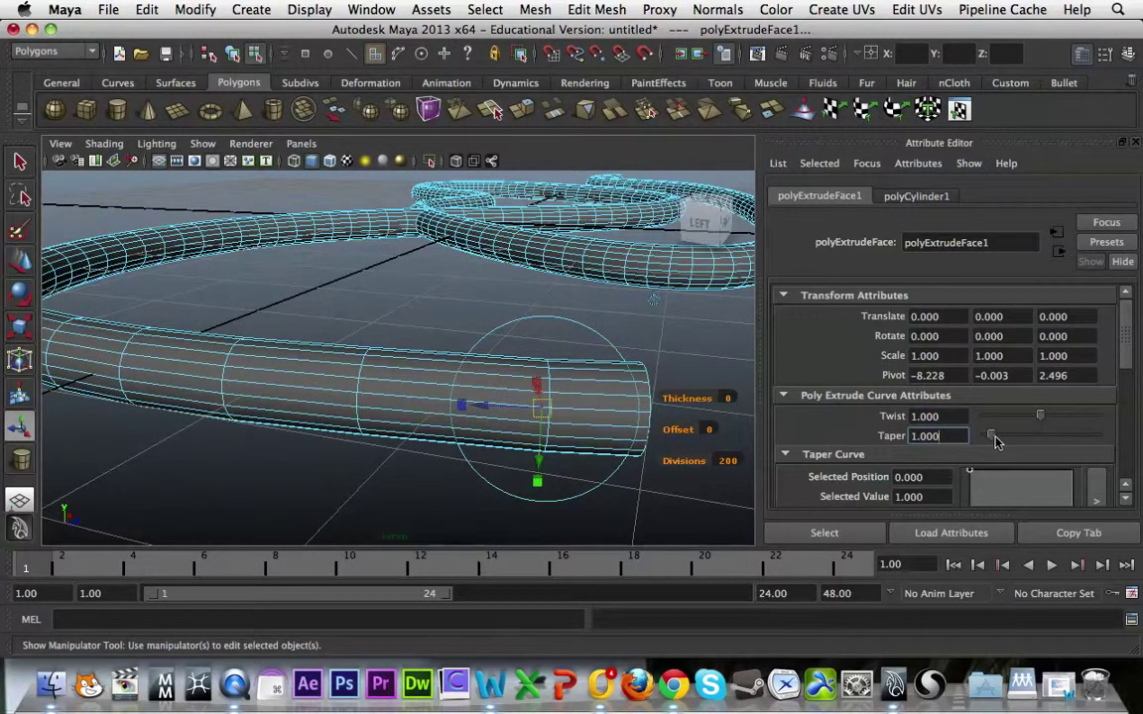
# Step: Try a different taper on the extruded tube and restore Taper to 1
pyautogui.moveTo(991, 436)
pyautogui.mouseDown()
pyautogui.moveTo(1016, 439)
pyautogui.moveTo(997, 439)
pyautogui.mouseUp()
pyautogui.doubleClick(923, 436)
pyautogui.write('1')
pyautogui.press('Return')
# Step: Shape the taper curve with alternating low and high points, from a dip at about 0.096 to a last point at position 0.870, value 0.180
pyautogui.scroll(-2, 1000, 488)
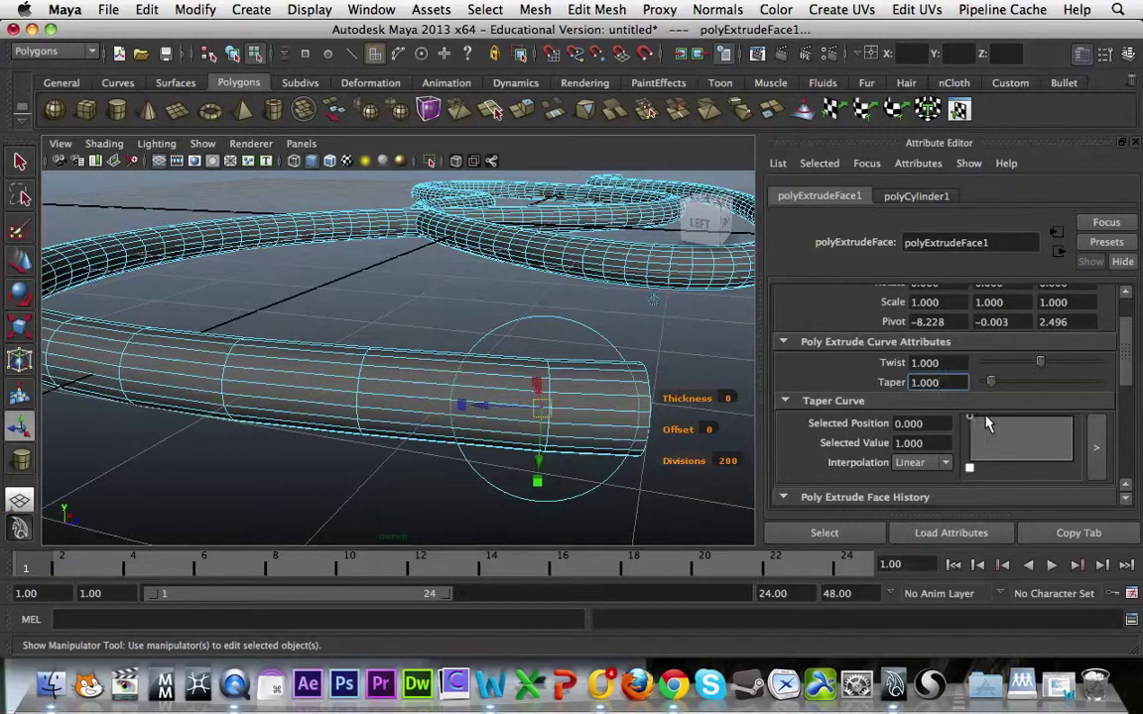
pyautogui.moveTo(985, 444)
pyautogui.mouseDown()
pyautogui.moveTo(985, 434)
pyautogui.moveTo(978, 464)
pyautogui.mouseUp()
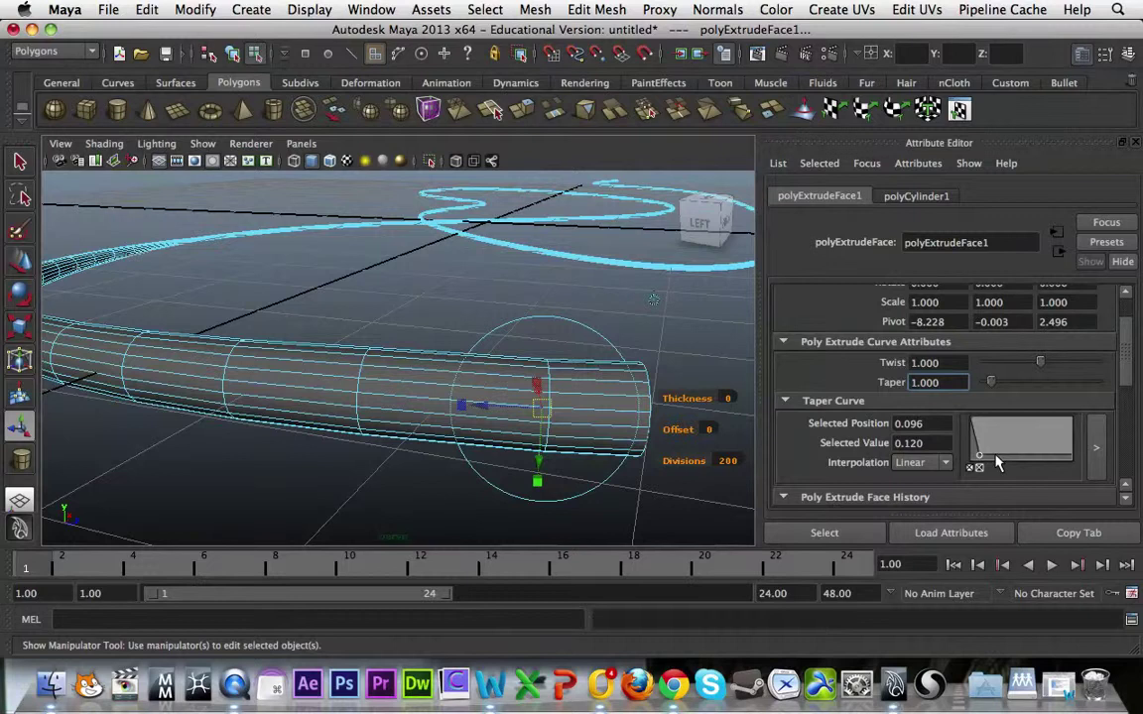
pyautogui.moveTo(999, 460); pyautogui.dragTo(1059, 459)
# Step: Inspect the tapered tube along its length and delete the second peak from the taper curve
pyautogui.keyDown('alt'); pyautogui.moveTo(665, 338); pyautogui.dragTo(587, 242); pyautogui.keyUp('alt')
pyautogui.keyDown('alt'); pyautogui.moveTo(587, 242); pyautogui.dragTo(441, 338, button='middle'); pyautogui.keyUp('alt')
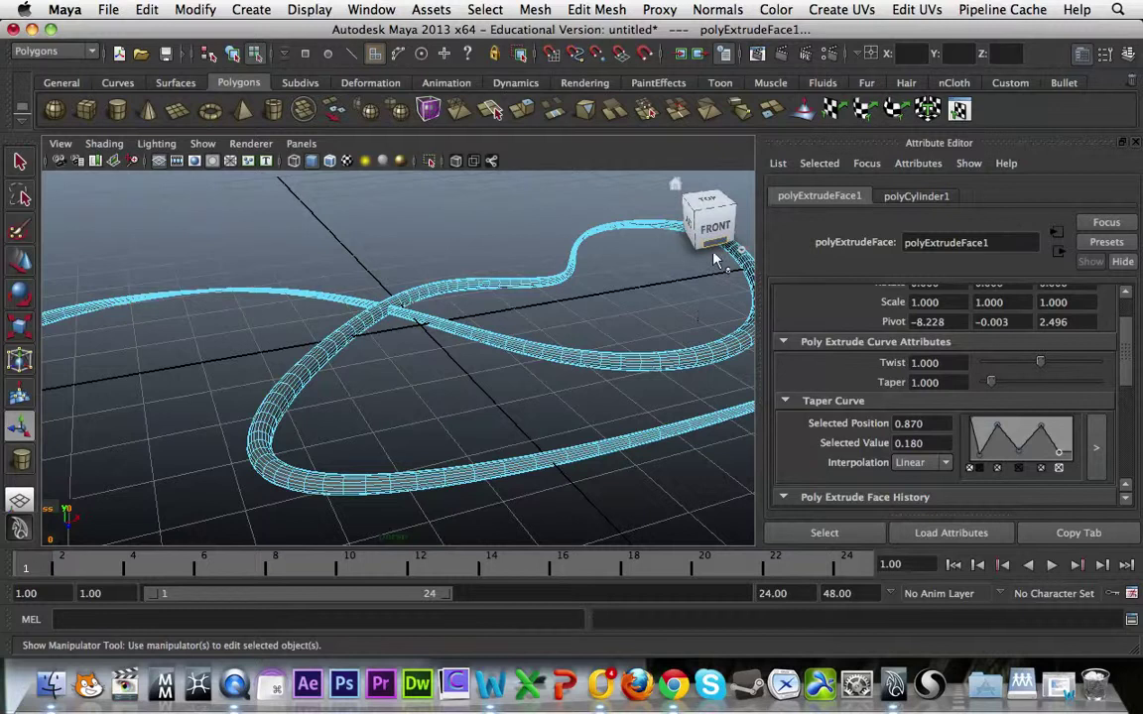
pyautogui.keyDown('alt'); pyautogui.moveTo(504, 443); pyautogui.dragTo(587, 316, button='middle'); pyautogui.keyUp('alt')
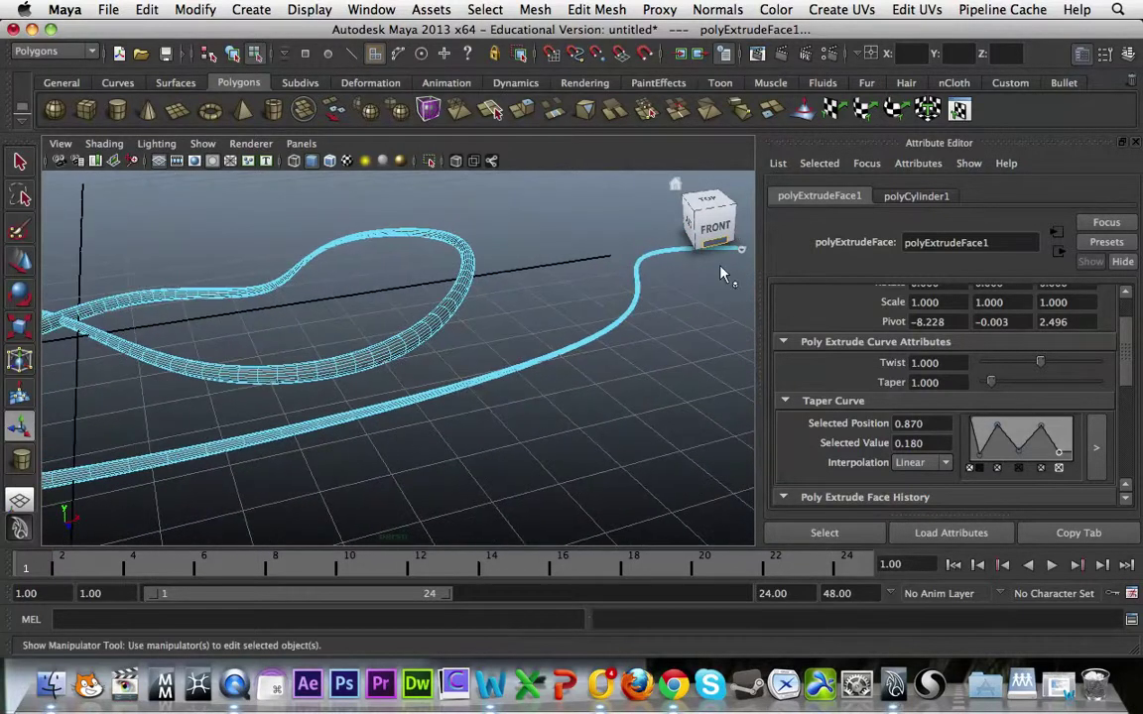
pyautogui.click(1043, 472)
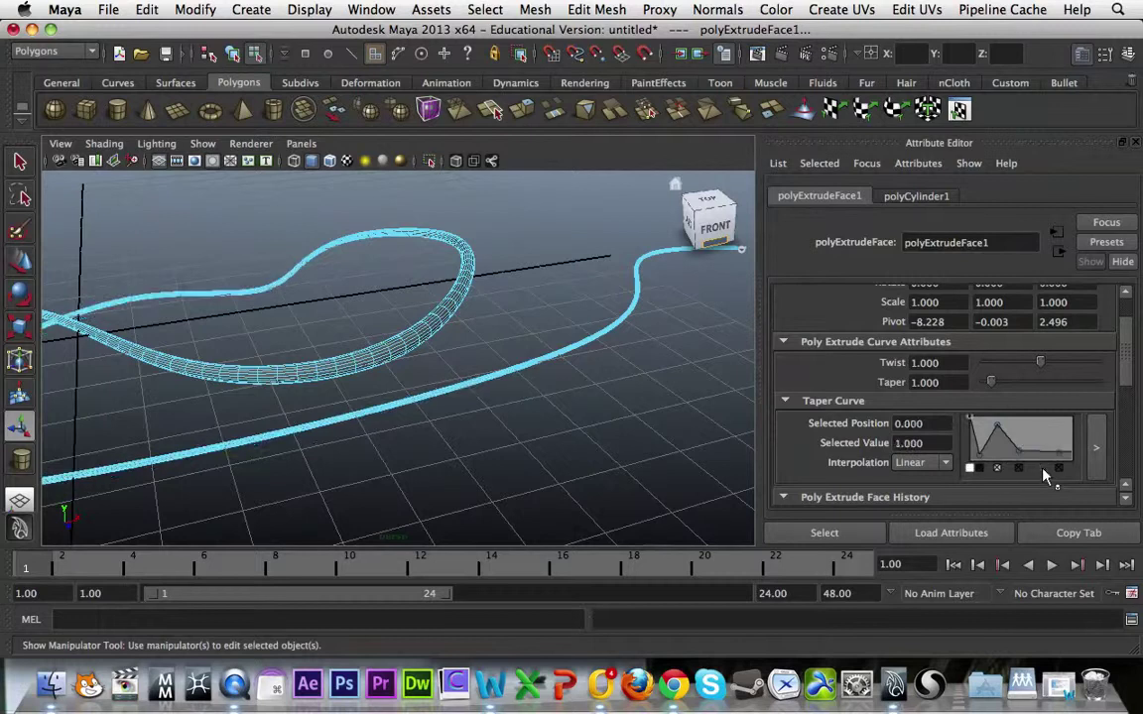
# Step: Clear the old points from the taper curve and leave a single point at position 0.478, value 1.000
pyautogui.click(1023, 473)
pyautogui.click(999, 472)
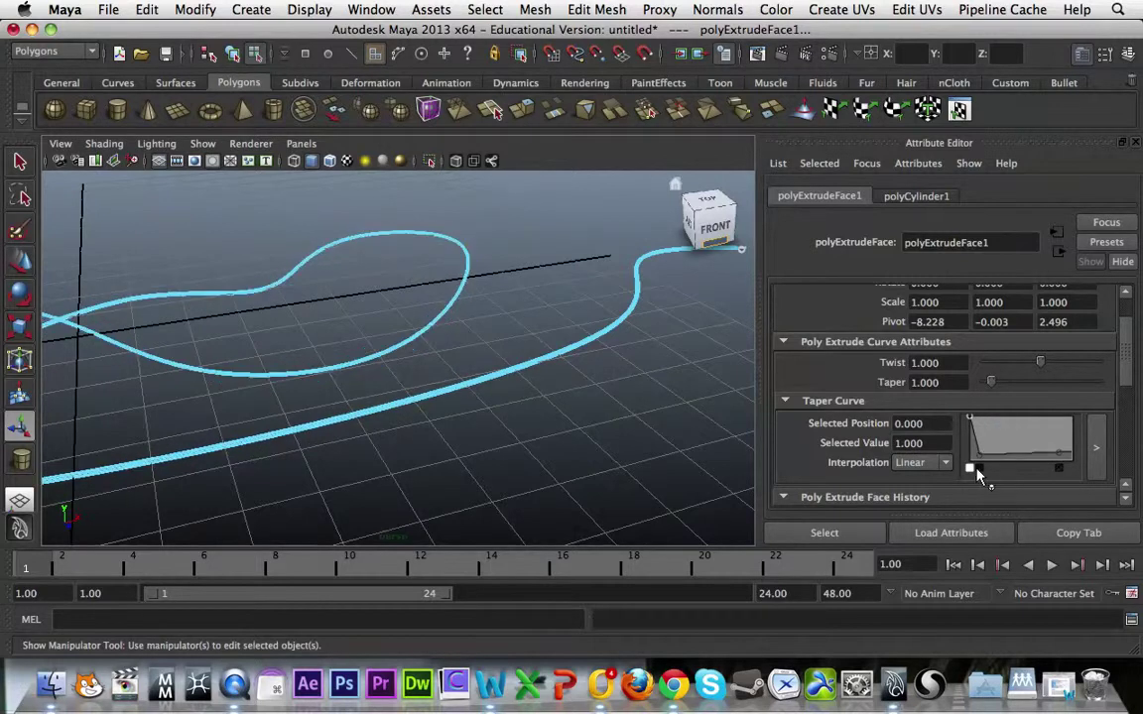
pyautogui.click(1058, 452)
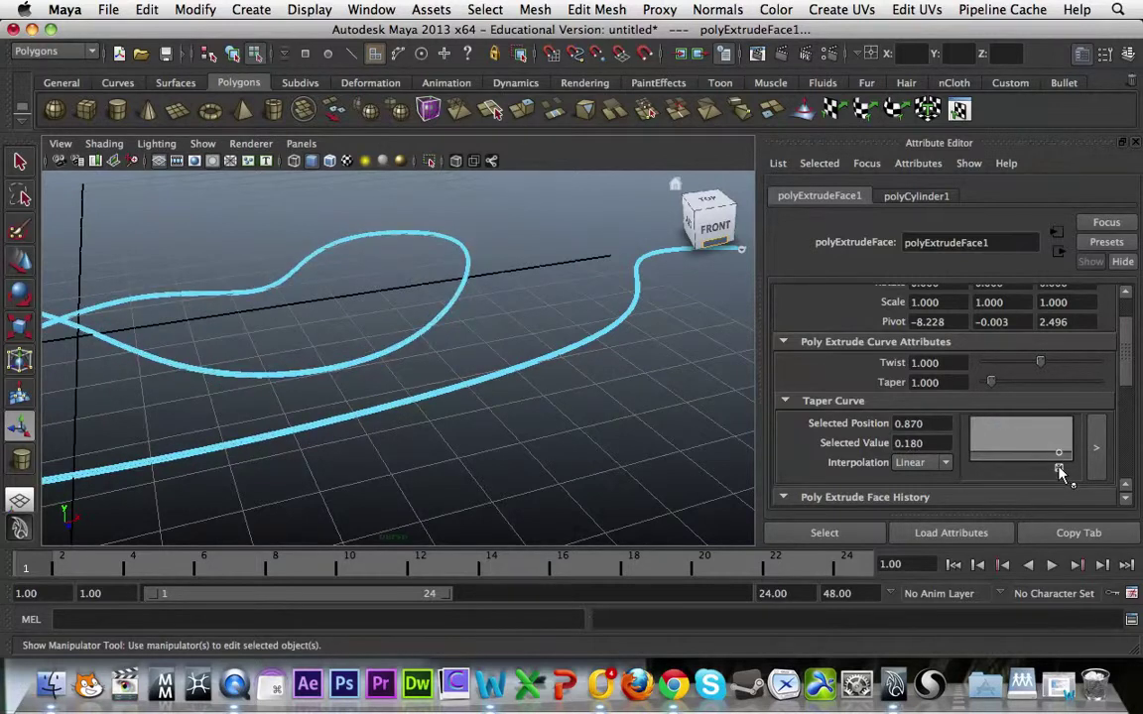
pyautogui.moveTo(1055, 457); pyautogui.dragTo(1022, 402)
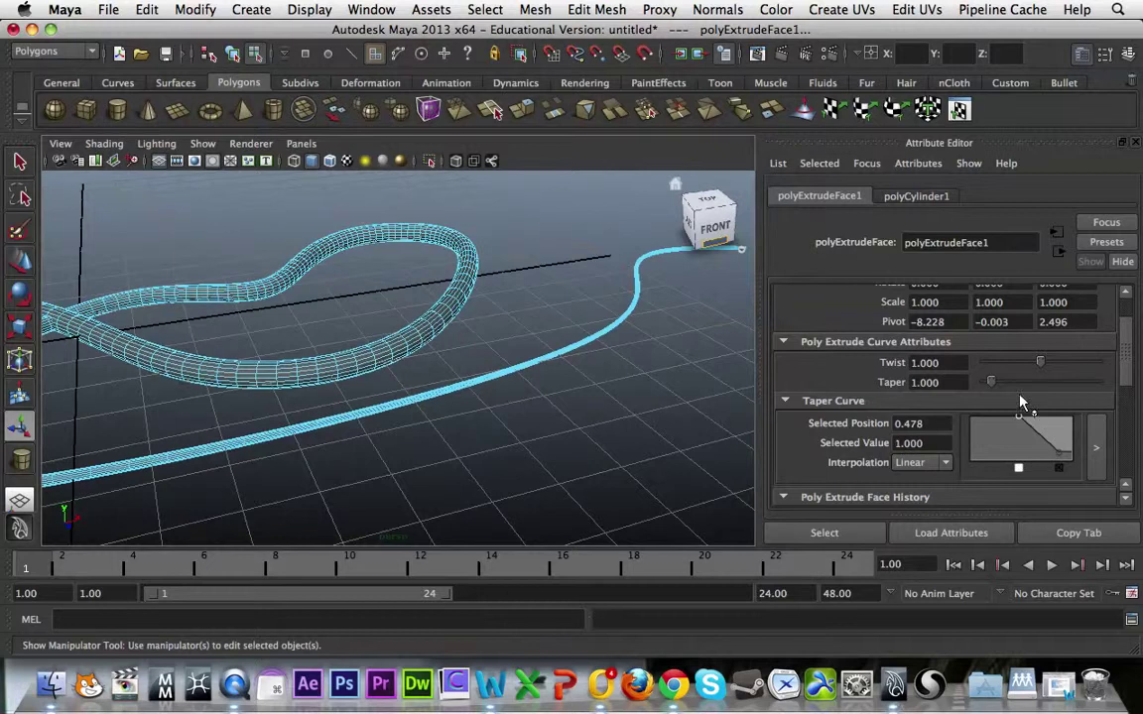
pyautogui.click(1060, 466)
# Step: Display the tube in wireframe, select the path curve running inside it and show its control vertices
pyautogui.keyDown('alt'); pyautogui.moveTo(498, 425); pyautogui.dragTo(587, 385); pyautogui.keyUp('alt')
pyautogui.scroll(3, 588, 386)
pyautogui.scroll(4, 587, 385)
pyautogui.keyDown('alt'); pyautogui.moveTo(607, 278); pyautogui.dragTo(559, 396, button='middle'); pyautogui.keyUp('alt')
pyautogui.press('4')
pyautogui.moveTo(559, 396); pyautogui.dragTo(561, 375, button='right')
pyautogui.click(533, 316)
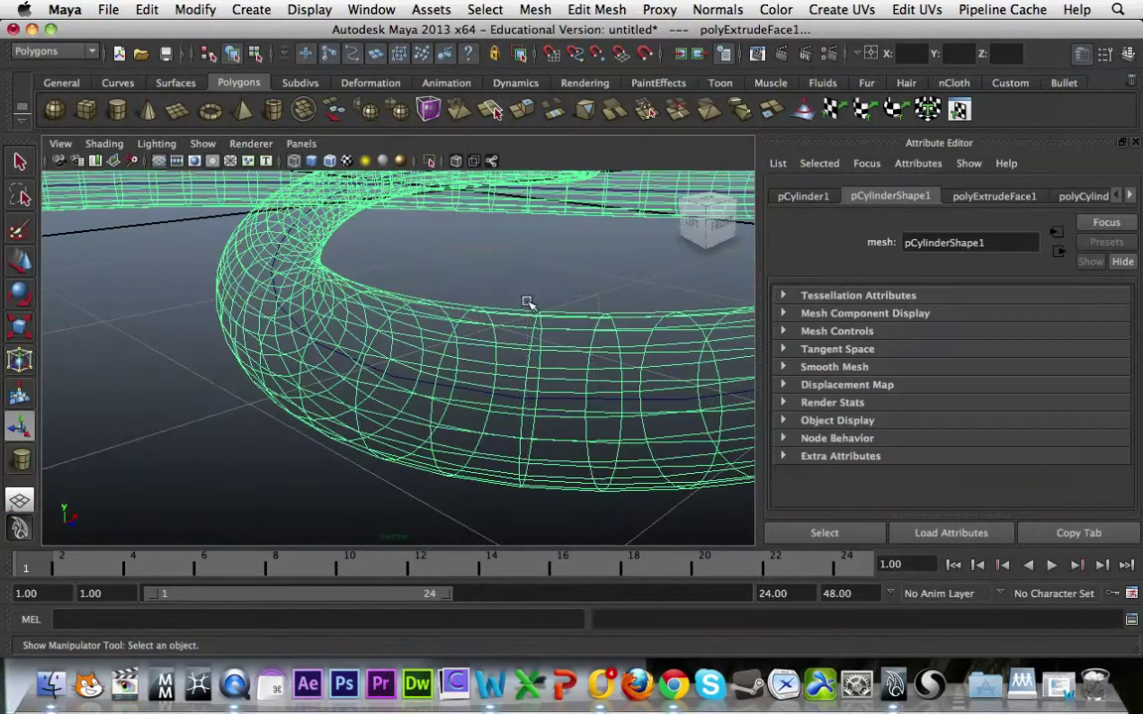
pyautogui.moveTo(588, 358); pyautogui.dragTo(605, 476)
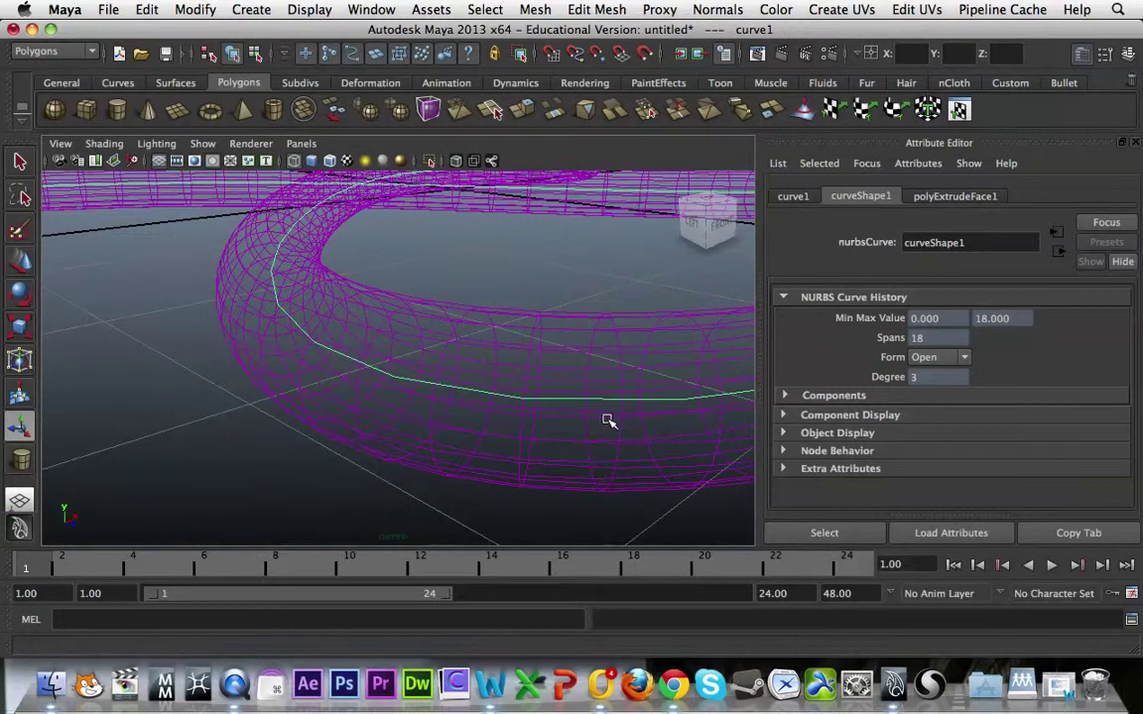
pyautogui.scroll(5, 586, 407)
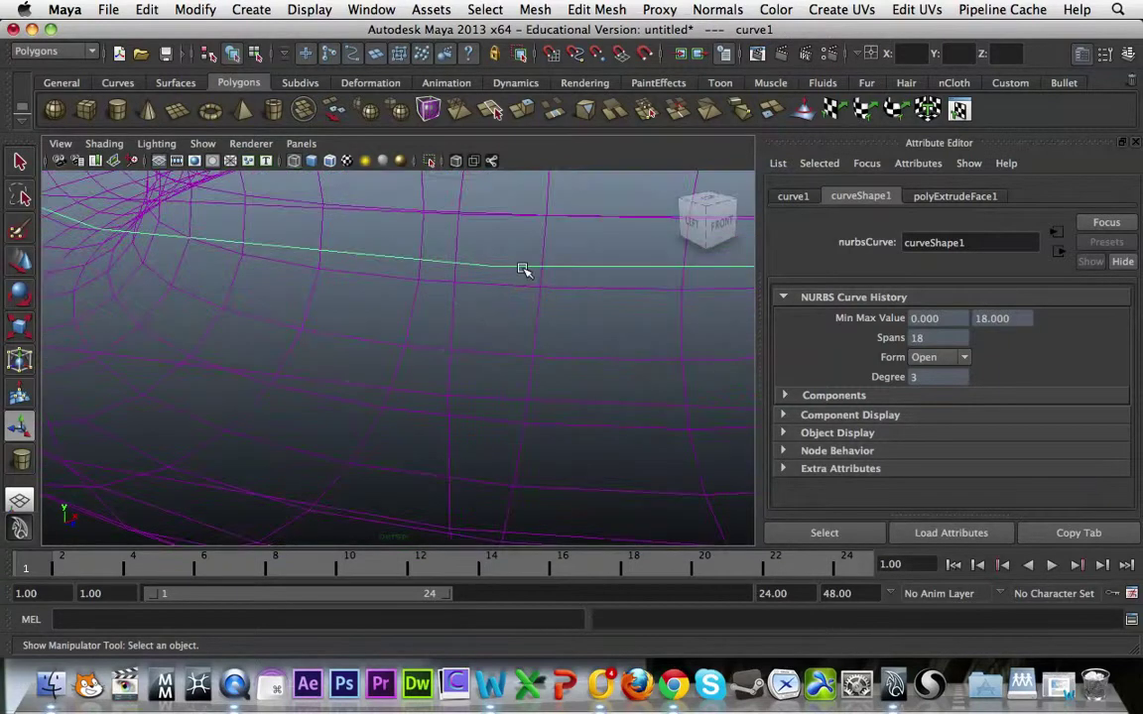
pyautogui.moveTo(524, 270); pyautogui.dragTo(524, 270, button='right')
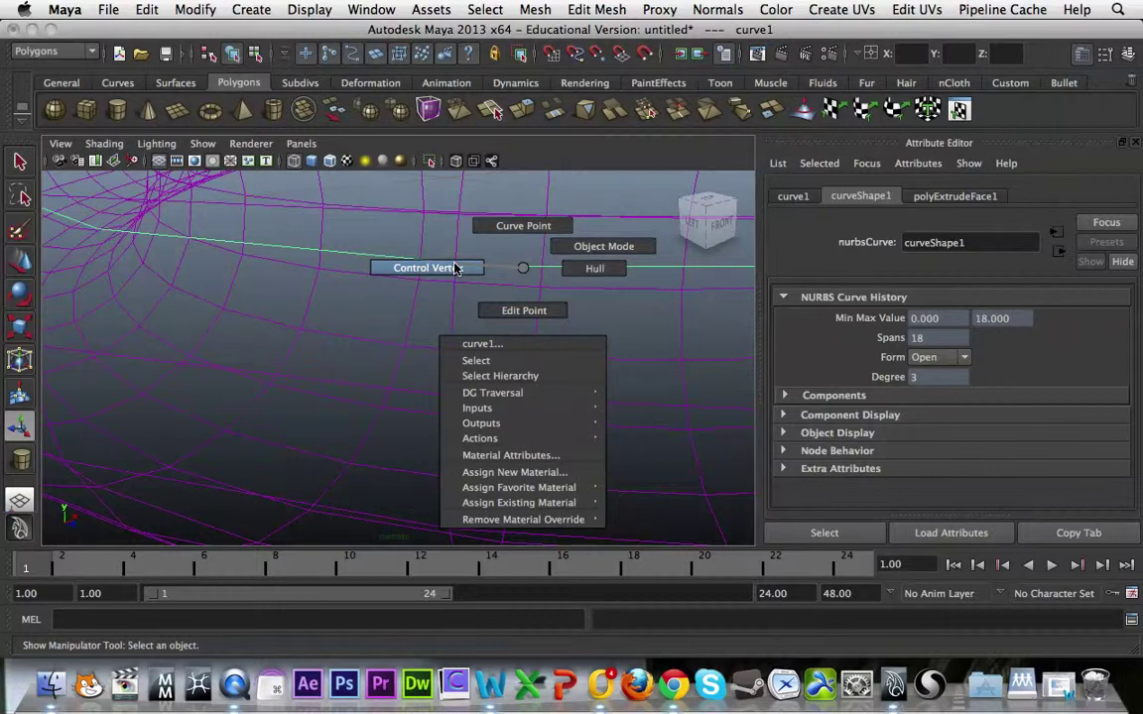
pyautogui.moveTo(455, 269); pyautogui.dragTo(456, 269, button='right')
# Step: Return to shaded display and raise the control vertex near the tube's crossing to lift one strand above the other
pyautogui.scroll(-8, 516, 316)
pyautogui.moveTo(523, 312)
pyautogui.keyDown('alt'); pyautogui.mouseDown()
pyautogui.moveTo(549, 304)
pyautogui.moveTo(581, 314)
pyautogui.moveTo(469, 303)
pyautogui.moveTo(586, 408)
pyautogui.moveTo(546, 399)
pyautogui.moveTo(541, 416)
pyautogui.moveTo(475, 370)
pyautogui.moveTo(416, 357)
pyautogui.mouseUp(); pyautogui.keyUp('alt')
pyautogui.press('5')
pyautogui.moveTo(459, 258); pyautogui.dragTo(515, 305)
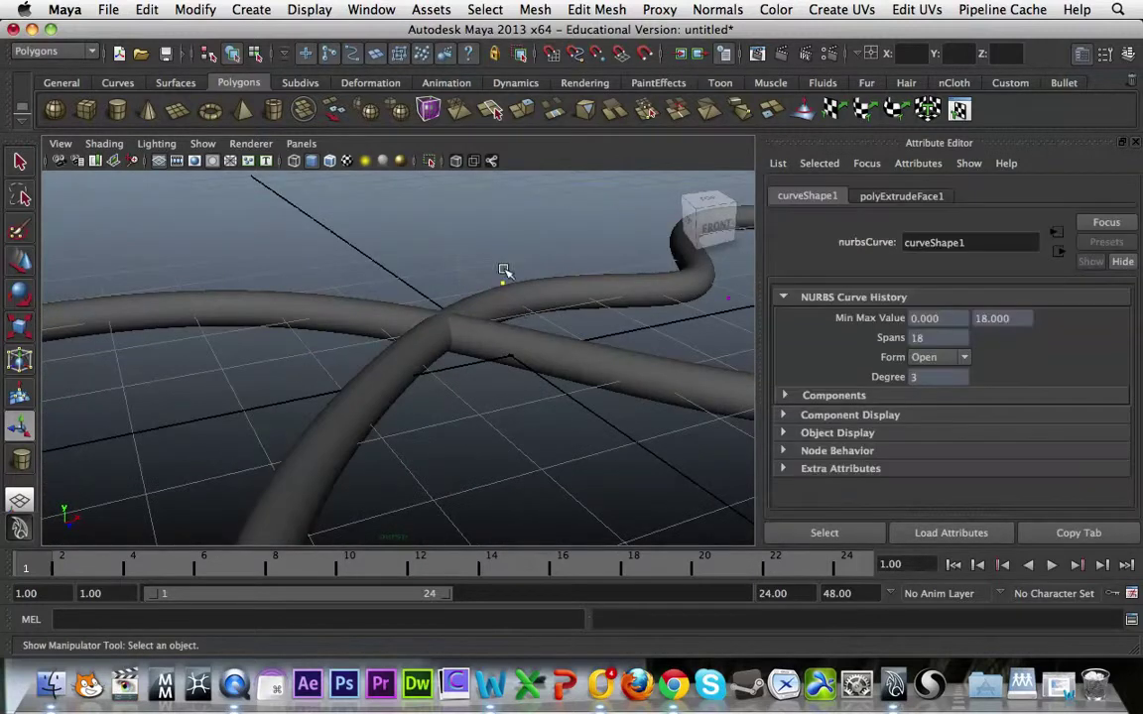
pyautogui.press('w')
pyautogui.moveTo(512, 231); pyautogui.dragTo(516, 175)
pyautogui.keyDown('alt'); pyautogui.moveTo(518, 255); pyautogui.dragTo(433, 298); pyautogui.keyUp('alt')
pyautogui.moveTo(229, 375); pyautogui.dragTo(315, 408)
pyautogui.moveTo(378, 243); pyautogui.dragTo(417, 284)
pyautogui.keyDown('alt'); pyautogui.moveTo(460, 396); pyautogui.dragTo(464, 373); pyautogui.keyUp('alt')
pyautogui.moveTo(402, 260); pyautogui.dragTo(399, 272)
pyautogui.keyDown('alt'); pyautogui.moveTo(496, 317); pyautogui.dragTo(707, 407); pyautogui.keyUp('alt')
pyautogui.keyDown('alt'); pyautogui.moveTo(623, 411); pyautogui.dragTo(516, 414, button='middle'); pyautogui.keyUp('alt')
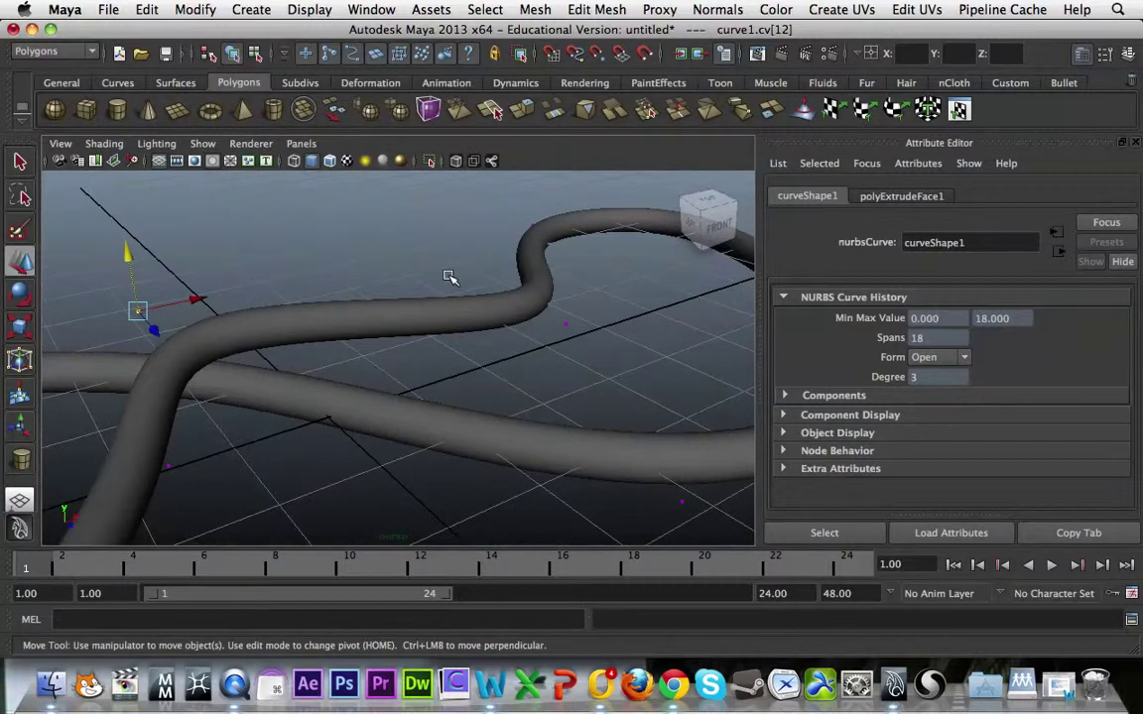
# Step: Shift the neighbouring control vertex, cv[11], horizontally to reshape the tube beside the crossing
pyautogui.press('4')
pyautogui.press('5')
pyautogui.click(570, 330)
pyautogui.moveTo(595, 322); pyautogui.dragTo(536, 447)
pyautogui.keyDown('alt'); pyautogui.moveTo(583, 323); pyautogui.dragTo(580, 236, button='right'); pyautogui.keyUp('alt')
pyautogui.keyDown('alt'); pyautogui.moveTo(551, 404); pyautogui.dragTo(493, 280, button='middle'); pyautogui.keyUp('alt')
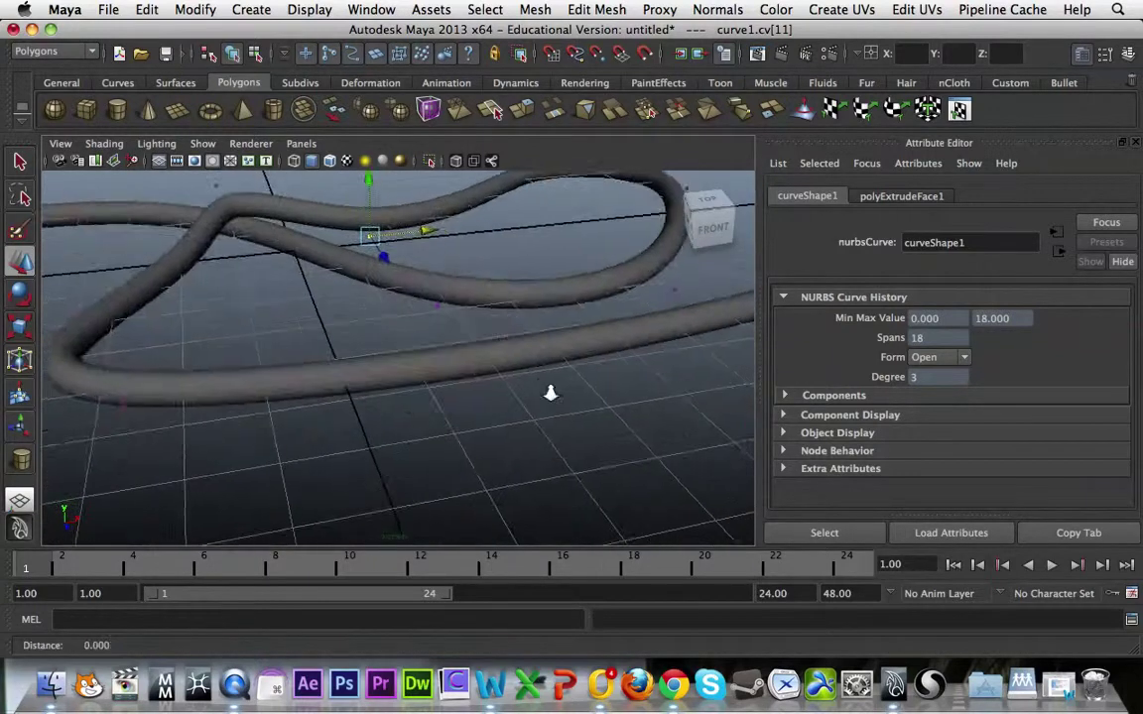
# Step: Reposition control vertex cv[17] of the path curve to reshape the tube's outer bend, and check the new shape from several sides
pyautogui.keyDown('alt'); pyautogui.moveTo(551, 393); pyautogui.dragTo(560, 331, button='right'); pyautogui.keyUp('alt')
pyautogui.keyDown('alt'); pyautogui.moveTo(572, 320); pyautogui.dragTo(570, 288); pyautogui.keyUp('alt')
pyautogui.moveTo(605, 238); pyautogui.dragTo(623, 291)
pyautogui.keyDown('alt'); pyautogui.moveTo(623, 293); pyautogui.dragTo(578, 364, button='middle'); pyautogui.keyUp('alt')
pyautogui.keyDown('alt'); pyautogui.moveTo(581, 363); pyautogui.dragTo(604, 352); pyautogui.keyUp('alt')
pyautogui.moveTo(584, 285); pyautogui.dragTo(340, 326)
pyautogui.moveTo(179, 271); pyautogui.dragTo(156, 228)
pyautogui.keyDown('alt'); pyautogui.moveTo(228, 306); pyautogui.dragTo(546, 229); pyautogui.keyUp('alt')
pyautogui.keyDown('alt'); pyautogui.moveTo(471, 358); pyautogui.dragTo(389, 381); pyautogui.keyUp('alt')
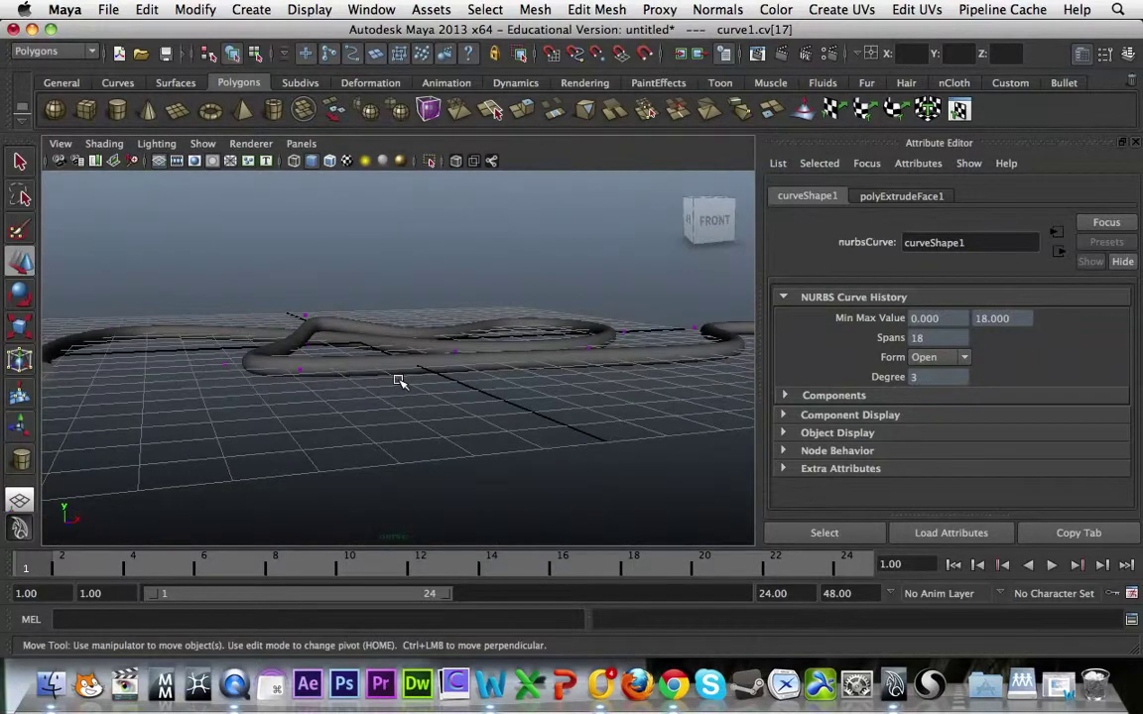
pyautogui.keyDown('alt'); pyautogui.moveTo(382, 379); pyautogui.dragTo(503, 361); pyautogui.keyUp('alt')
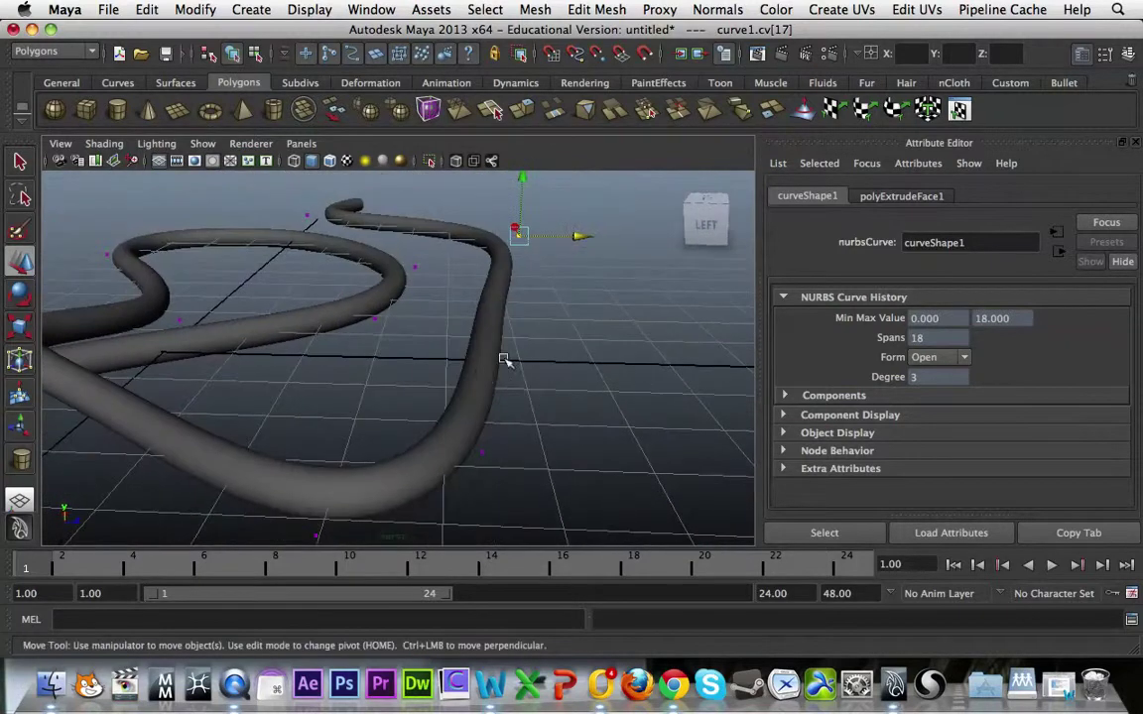
# Step: Return to object mode, select the tube mesh and delete its construction history
pyautogui.moveTo(493, 349); pyautogui.dragTo(531, 324, button='right')
pyautogui.click(545, 373)
pyautogui.click(479, 350)
pyautogui.keyDown('alt'); pyautogui.moveTo(584, 408); pyautogui.dragTo(462, 351); pyautogui.keyUp('alt')
pyautogui.click(146, 9)
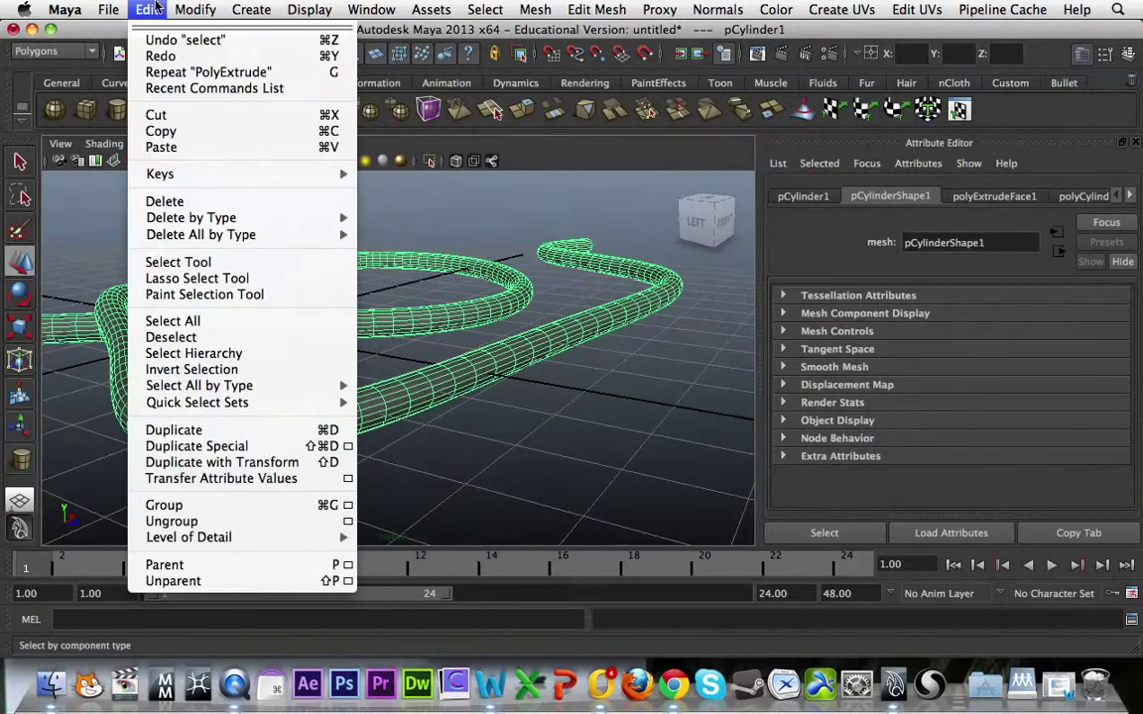
pyautogui.moveTo(193, 218)
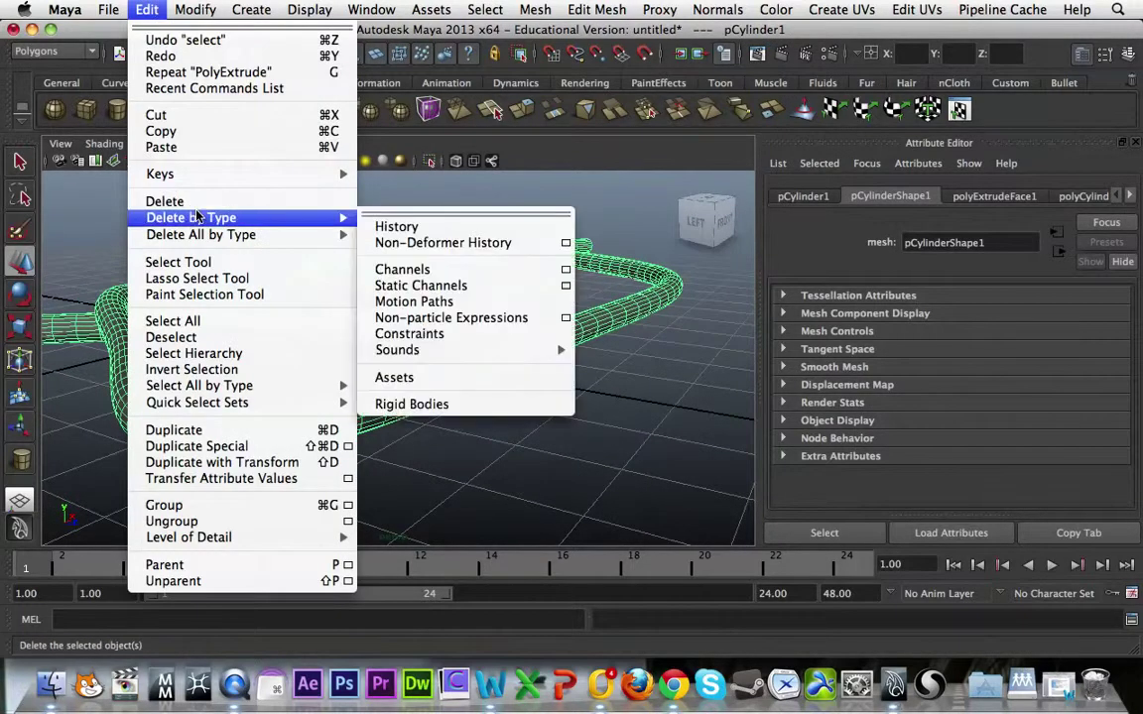
pyautogui.click(399, 226)
# Step: Move the tube away from its path curve to -8.966 in Z, selecting curve and tube in turn to check they are separate
pyautogui.keyDown('alt'); pyautogui.moveTo(479, 232); pyautogui.dragTo(198, 323); pyautogui.keyUp('alt')
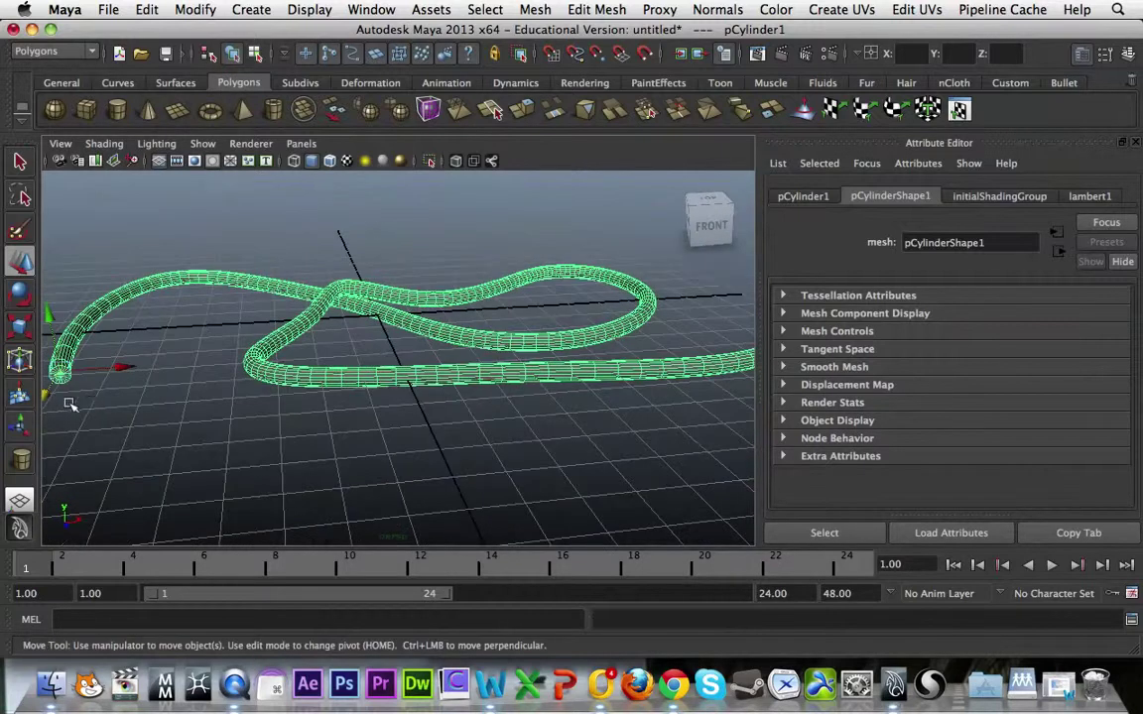
pyautogui.moveTo(52, 398); pyautogui.dragTo(148, 245)
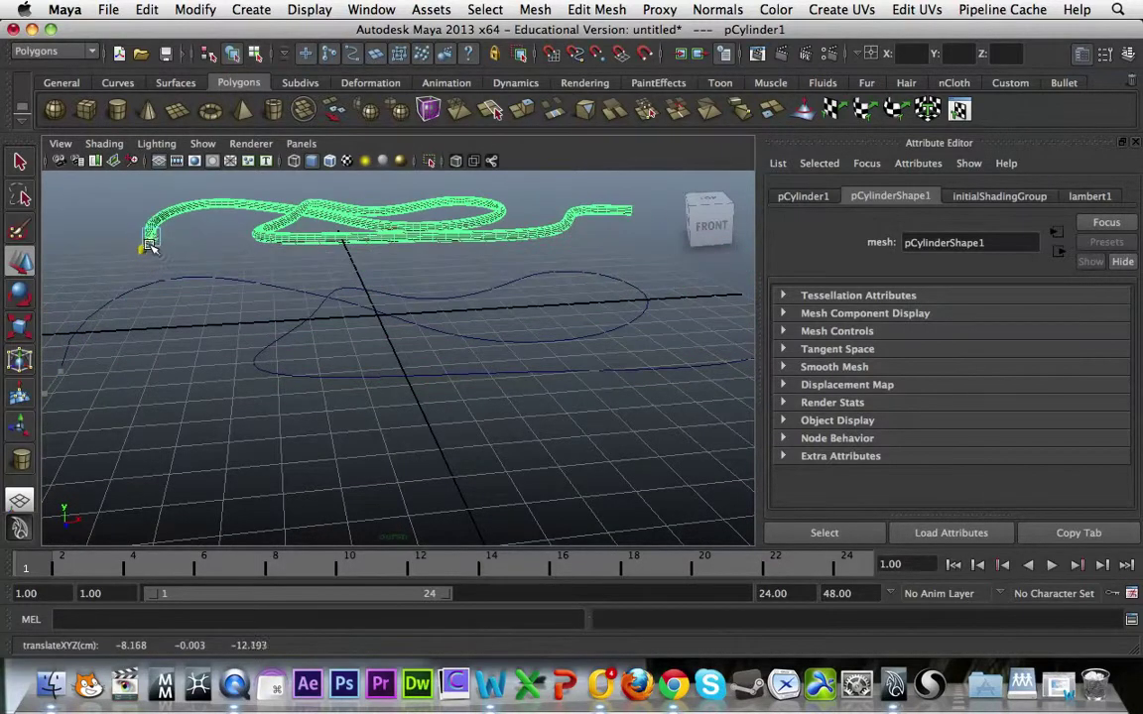
pyautogui.click(311, 311)
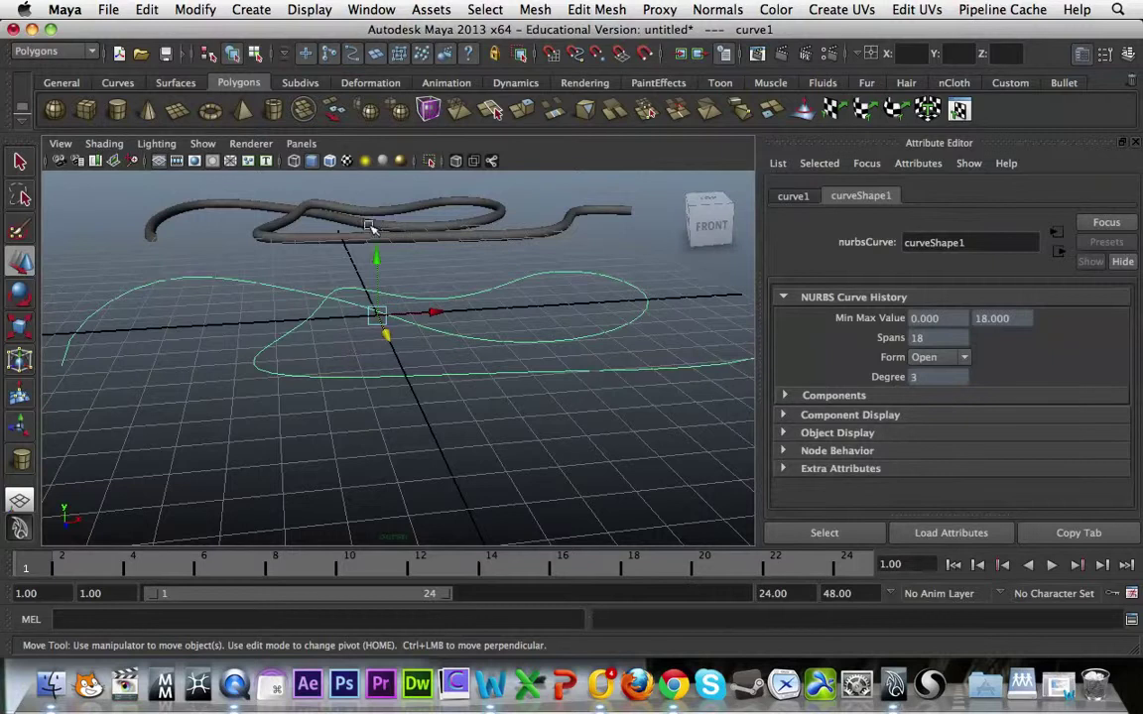
pyautogui.click(343, 244)
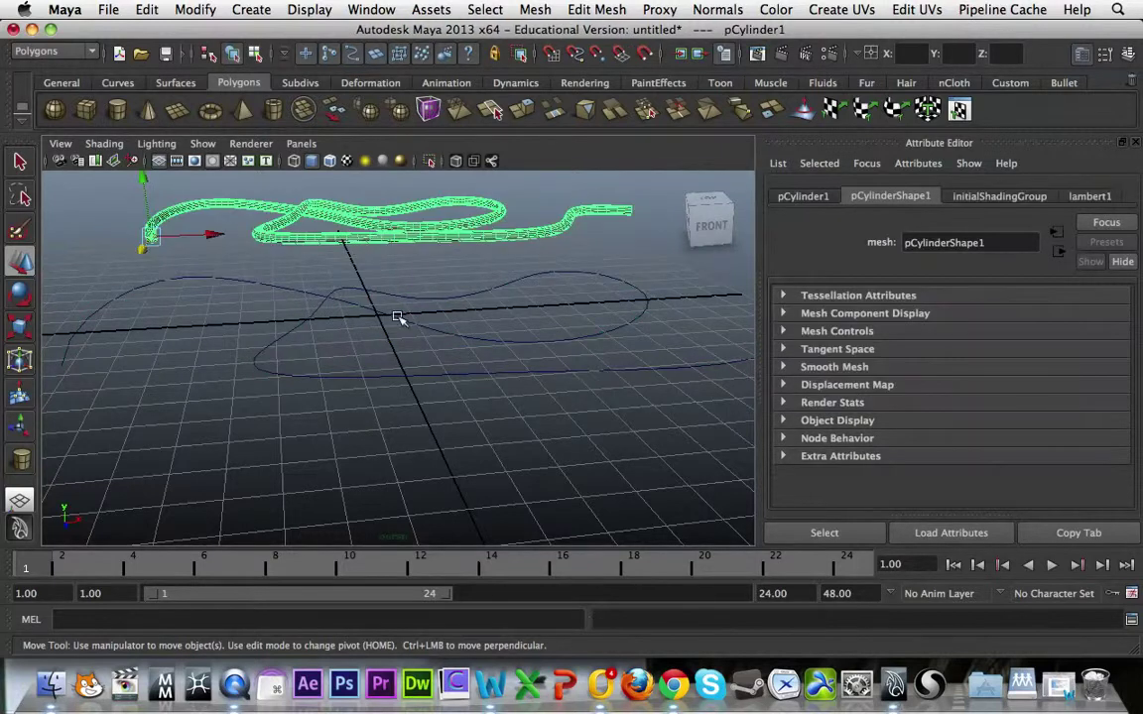
pyautogui.click(460, 359)
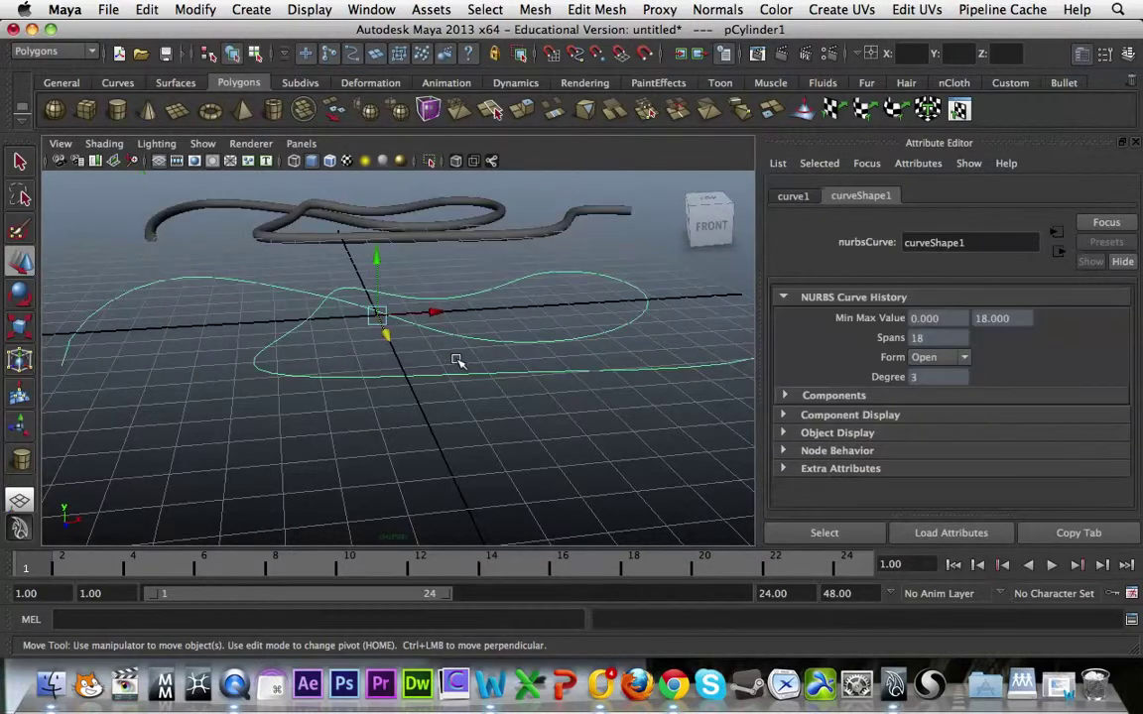
pyautogui.click(393, 232)
pyautogui.keyDown('alt'); pyautogui.moveTo(396, 250); pyautogui.dragTo(455, 375); pyautogui.keyUp('alt')
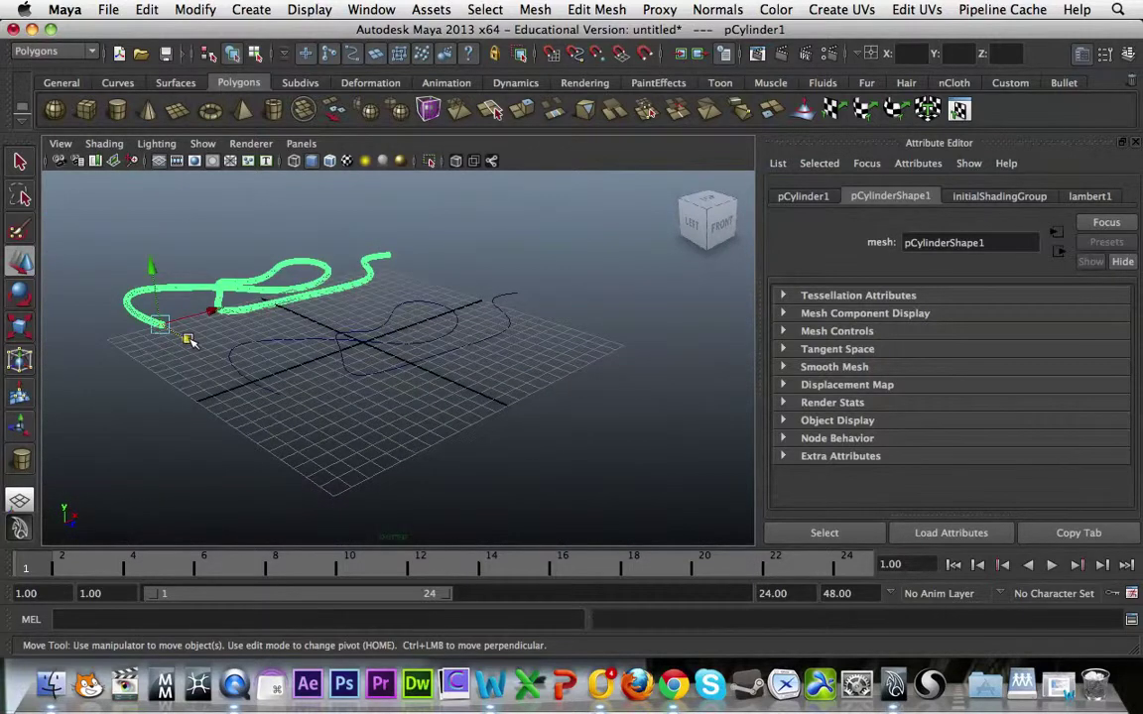
pyautogui.moveTo(188, 341); pyautogui.dragTo(209, 354)
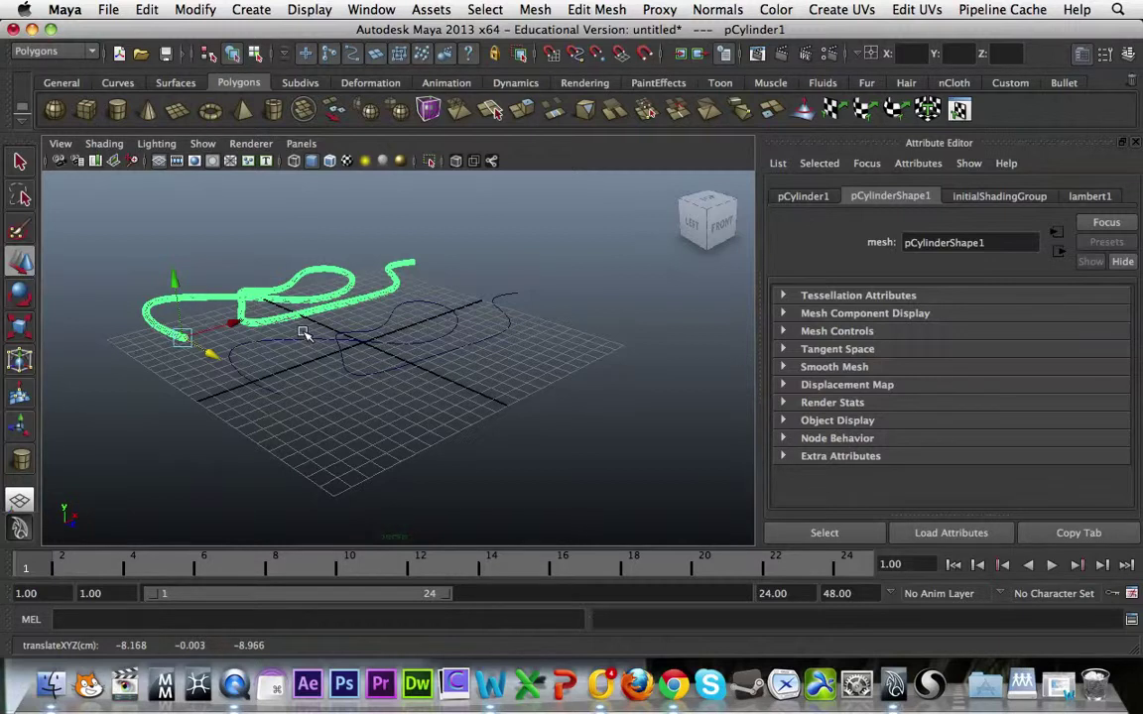
pyautogui.click(146, 8)
pyautogui.moveTo(284, 229)
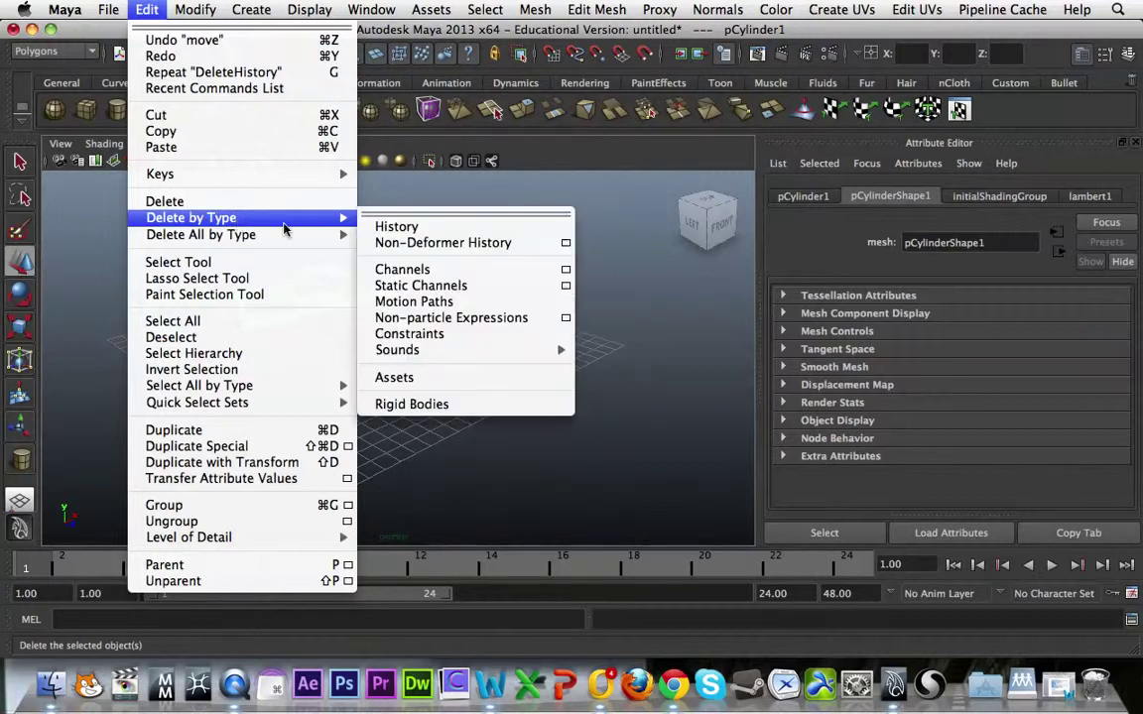
pyautogui.click(631, 202)
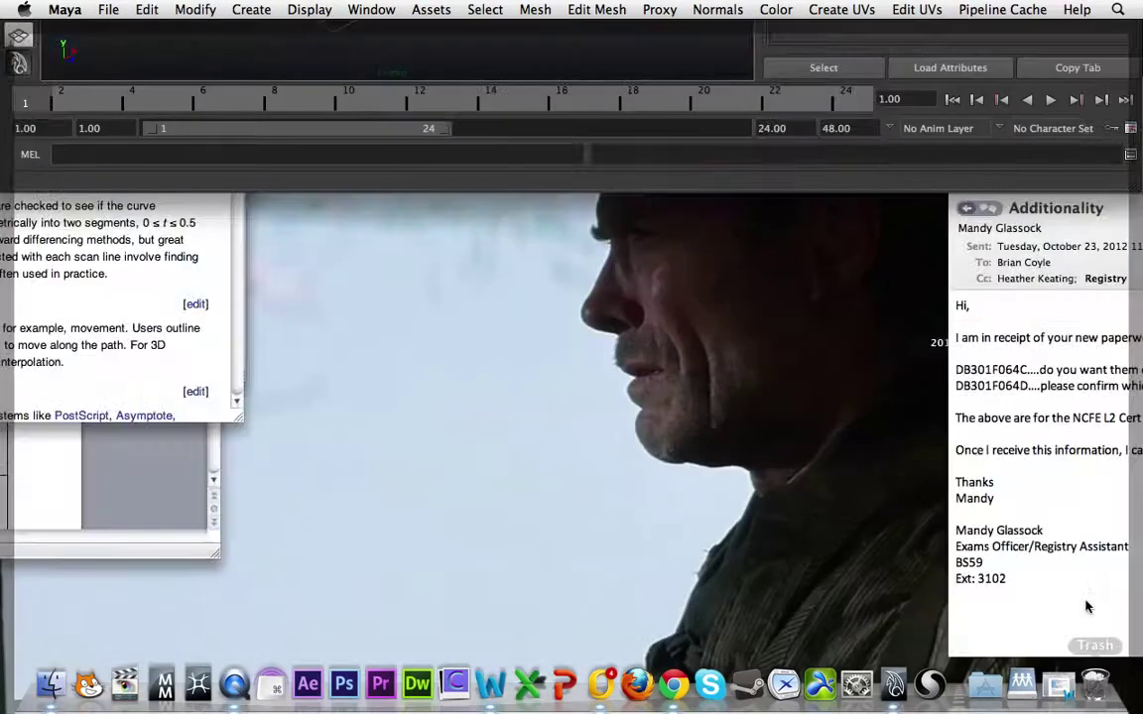